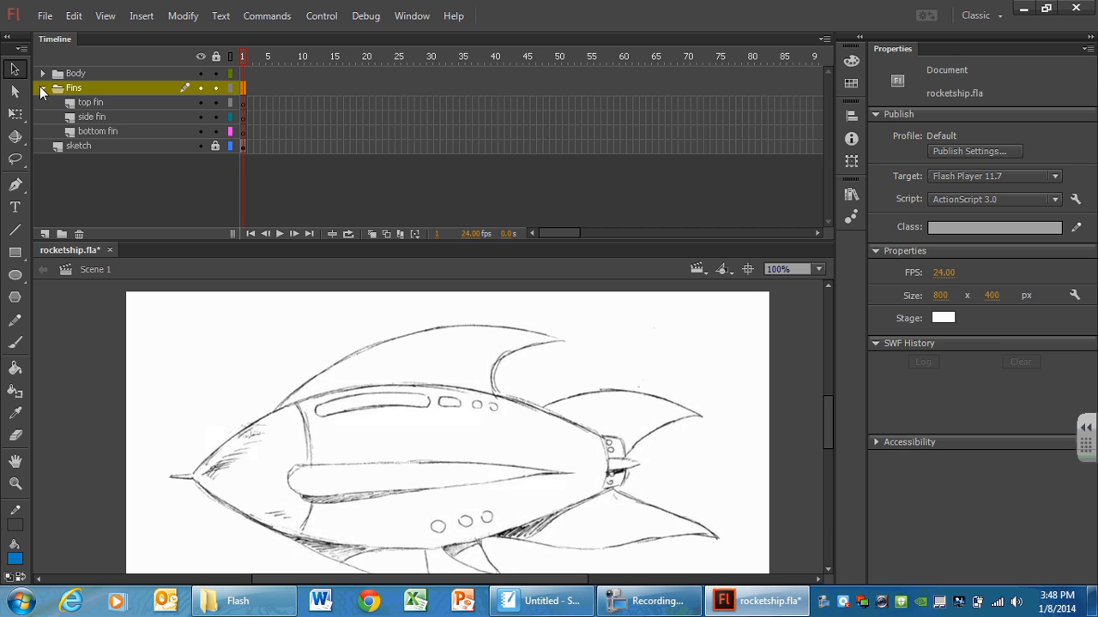
- Expand the Body and Fins layer folders and lock all layers
{"action": "left_click", "coordinate": [42, 88]}
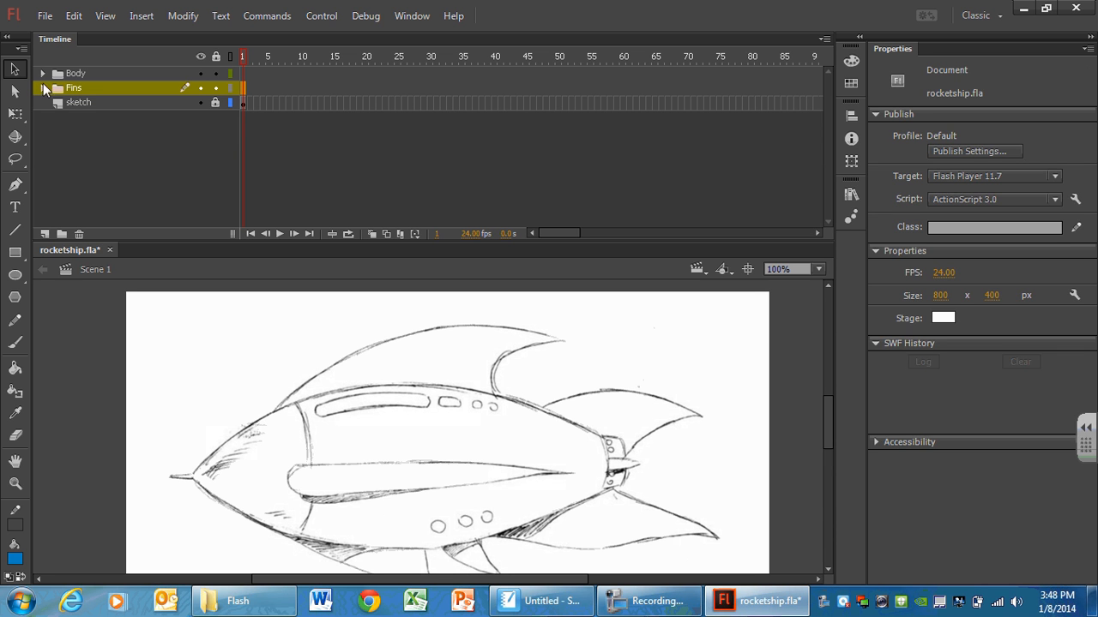
{"action": "left_click", "coordinate": [41, 73]}
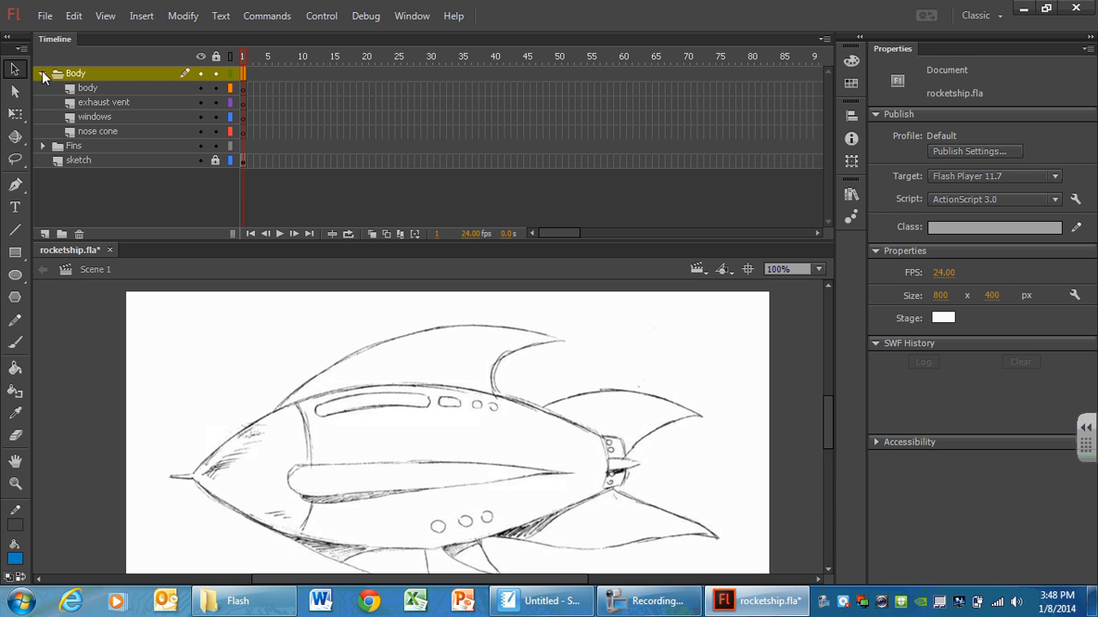
{"action": "left_click", "coordinate": [44, 145]}
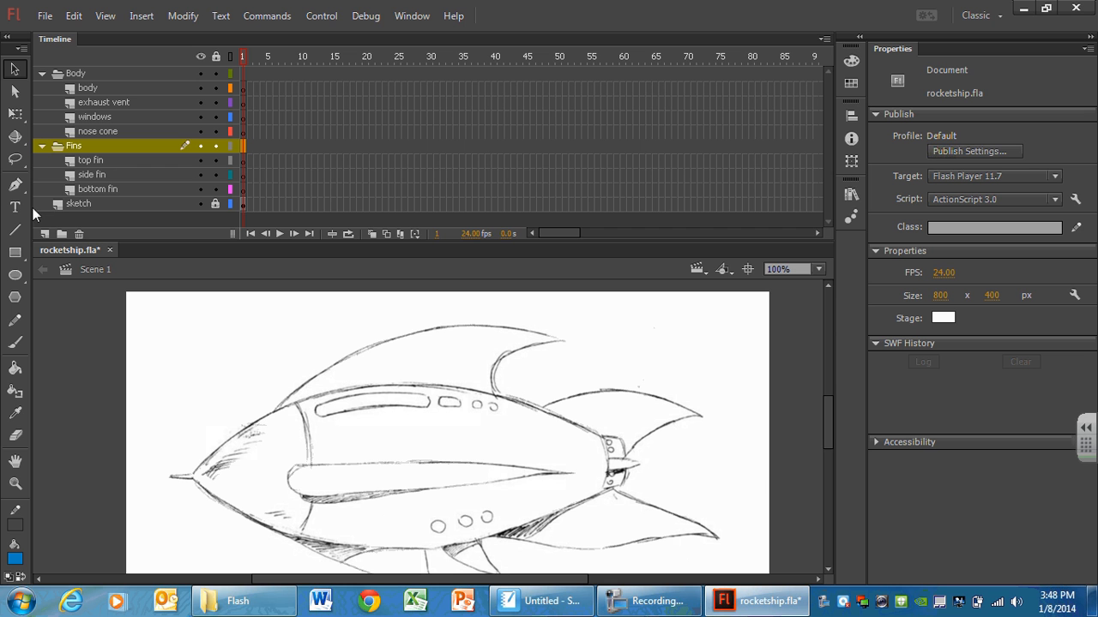
{"action": "left_click", "coordinate": [216, 55]}
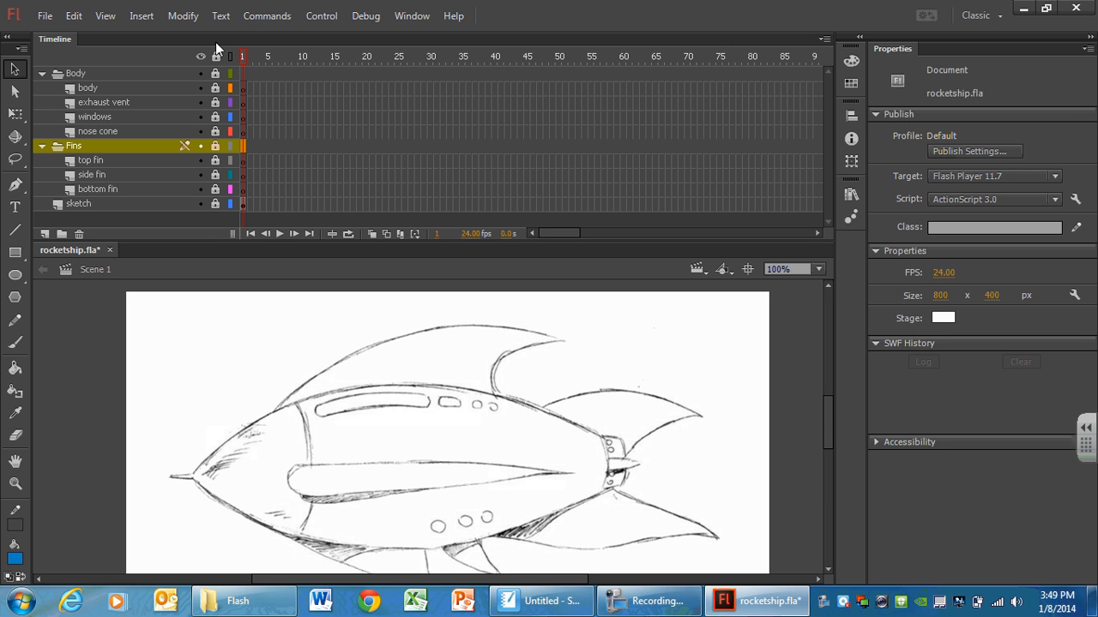
- Unlock only the body layer for drawing and shrink the timeline's height so the whole stage fits
{"action": "left_click", "coordinate": [76, 73]}
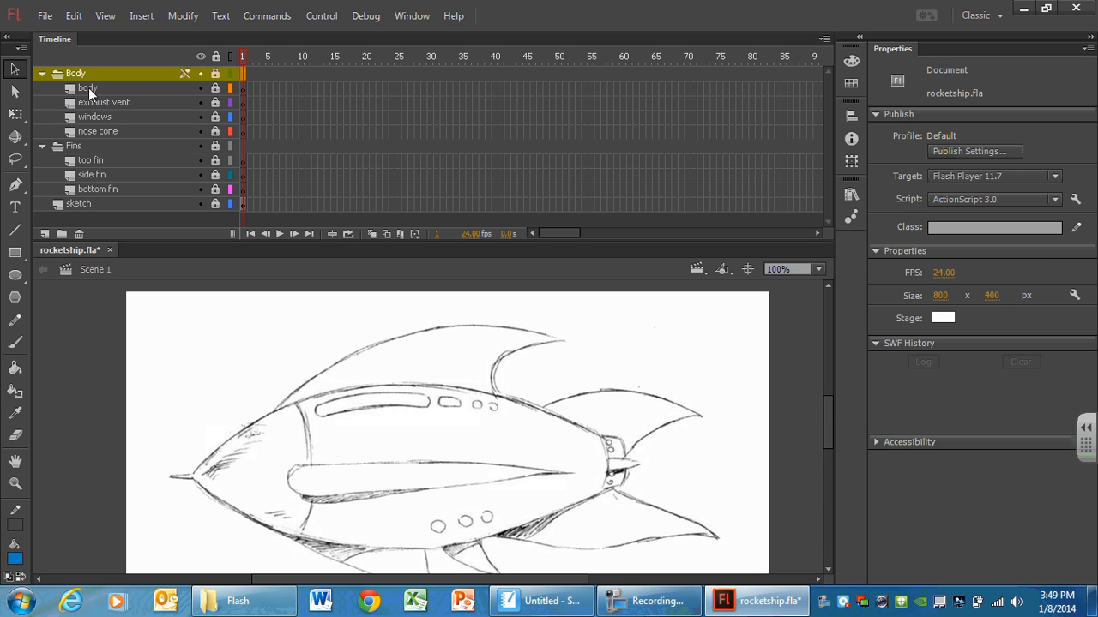
{"action": "left_click", "coordinate": [69, 87]}
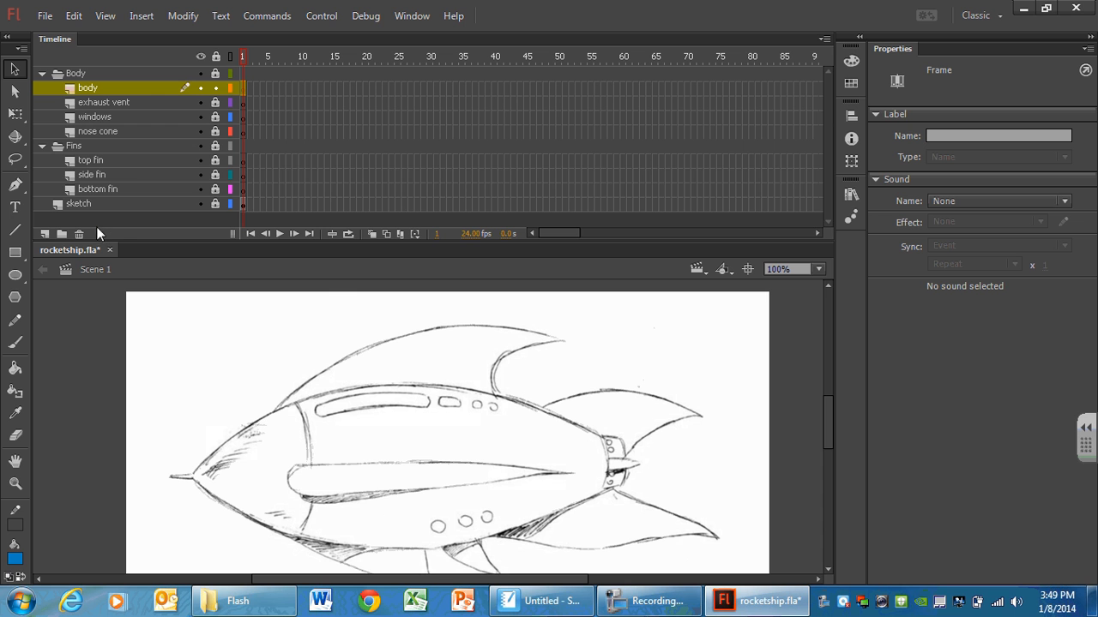
{"action": "left_click_drag", "start_coordinate": [134, 243], "coordinate": [143, 155]}
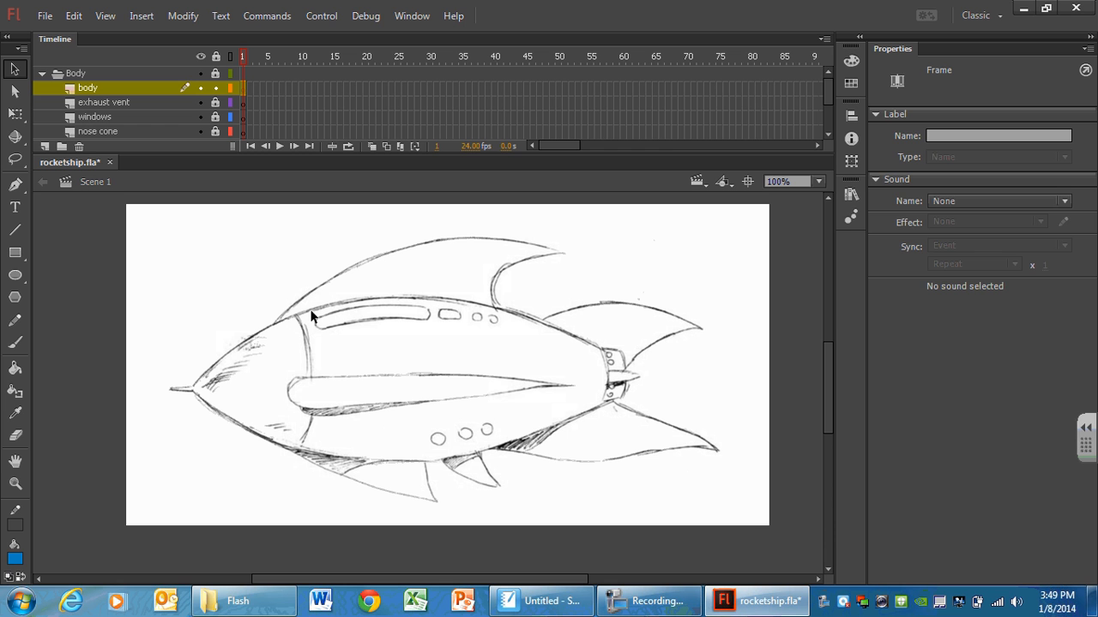
- Try outlining the rocket's body with one thick blue Brush stroke, and undo it
{"action": "left_click", "coordinate": [15, 342]}
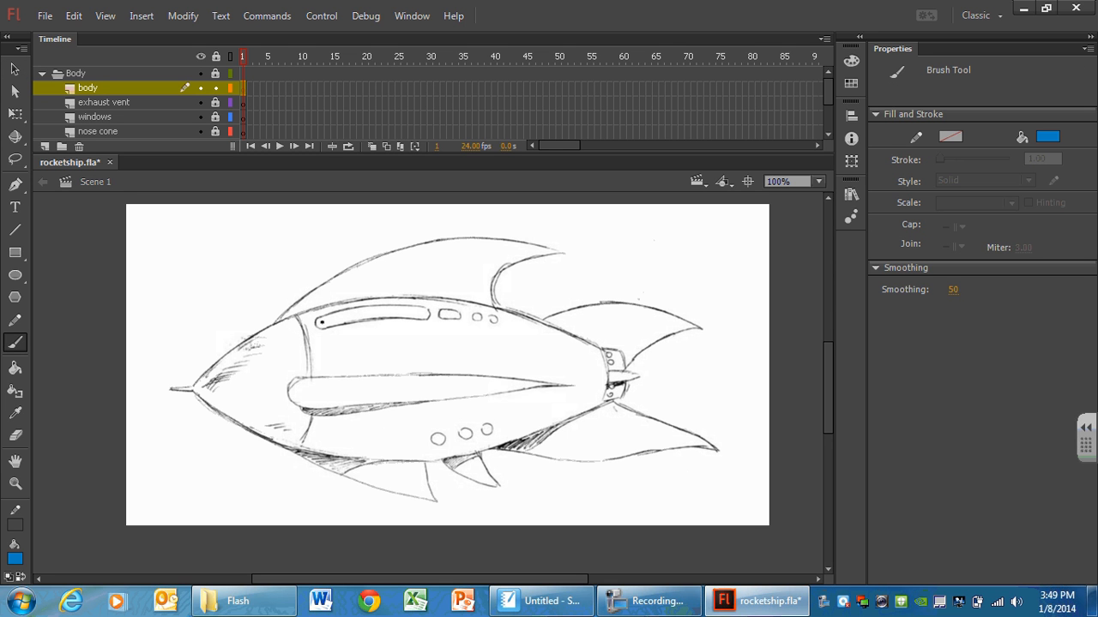
{"action": "key", "text": "bracketright"}
{"action": "key", "text": "bracketright"}
{"action": "key", "text": "bracketright"}
{"action": "mouse_move", "coordinate": [296, 312]}
{"action": "left_mouse_down"}
{"action": "mouse_move", "coordinate": [388, 294]}
{"action": "mouse_move", "coordinate": [495, 298]}
{"action": "mouse_move", "coordinate": [597, 346]}
{"action": "mouse_move", "coordinate": [606, 390]}
{"action": "mouse_move", "coordinate": [589, 416]}
{"action": "mouse_move", "coordinate": [434, 461]}
{"action": "mouse_move", "coordinate": [293, 450]}
{"action": "mouse_move", "coordinate": [300, 313]}
{"action": "left_mouse_up"}
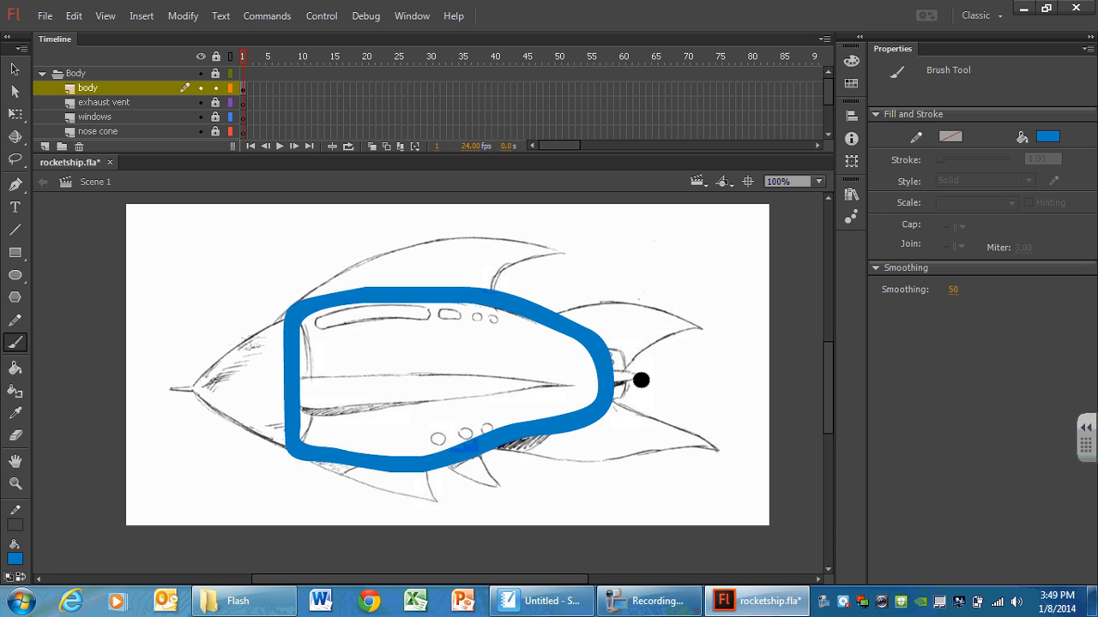
{"action": "key", "text": "alt"}
{"action": "key", "text": "ctrl+z"}
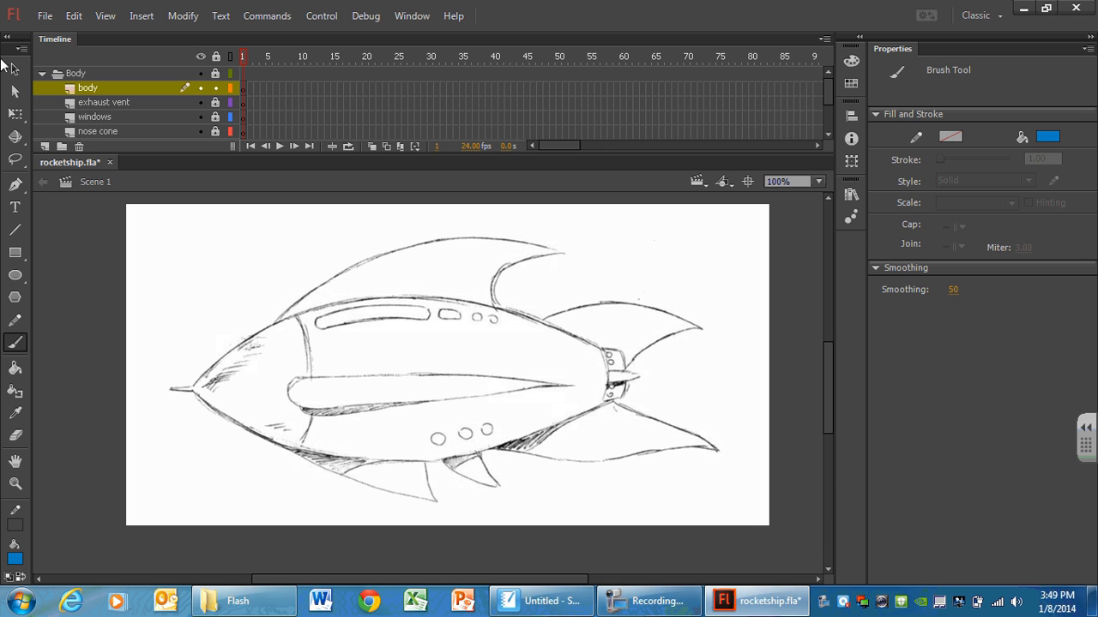
- Set the Line tool's stroke colour to red
{"action": "left_click", "coordinate": [15, 231]}
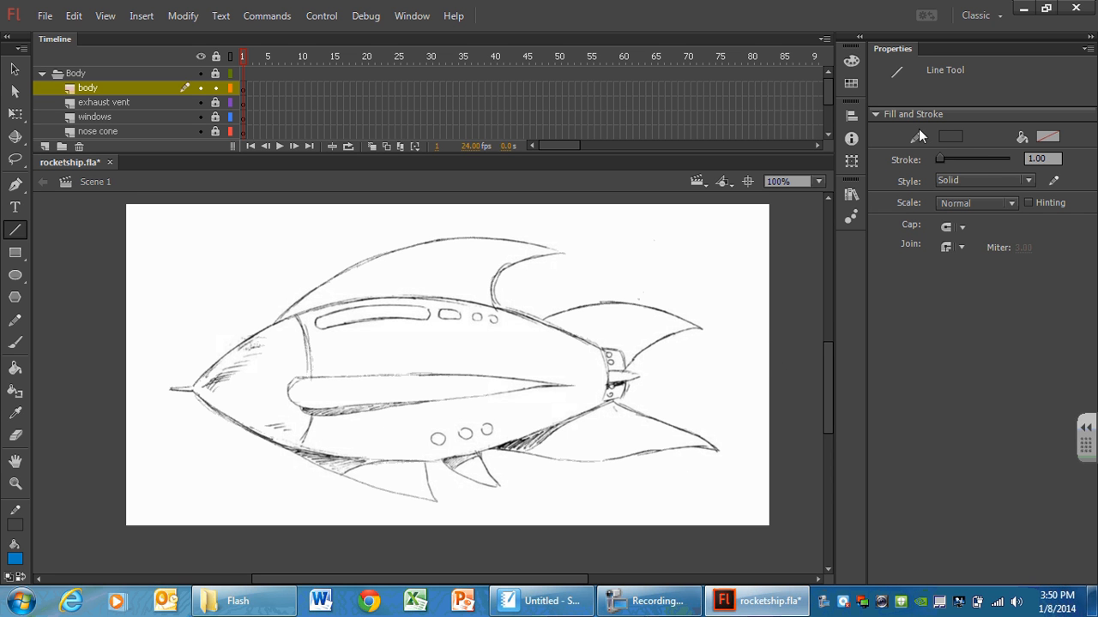
{"action": "left_click", "coordinate": [947, 137]}
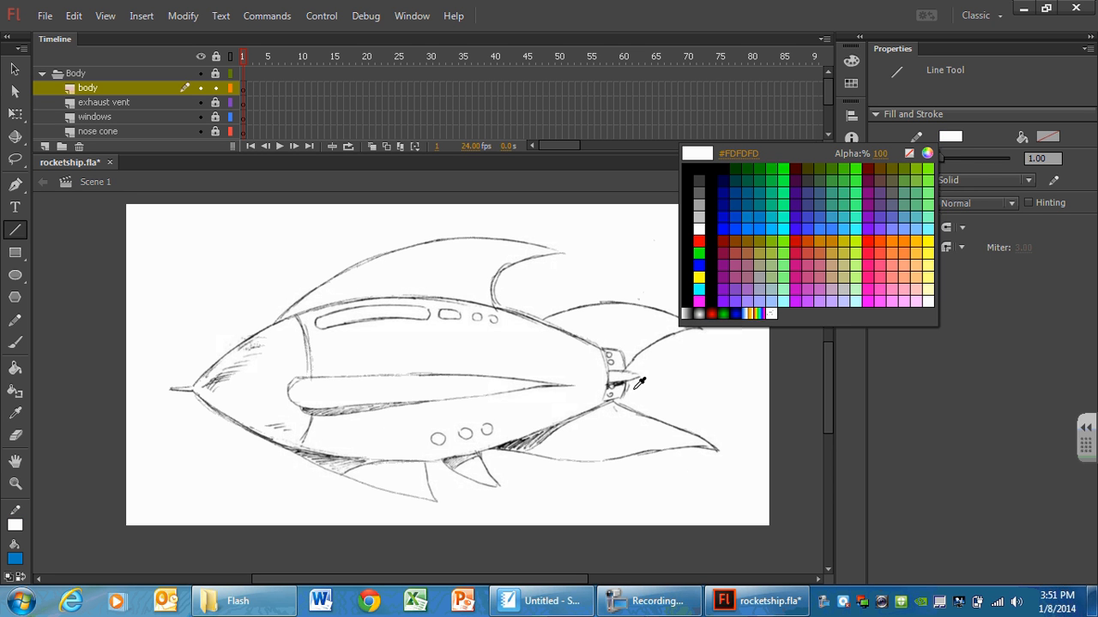
{"action": "left_click", "coordinate": [698, 240]}
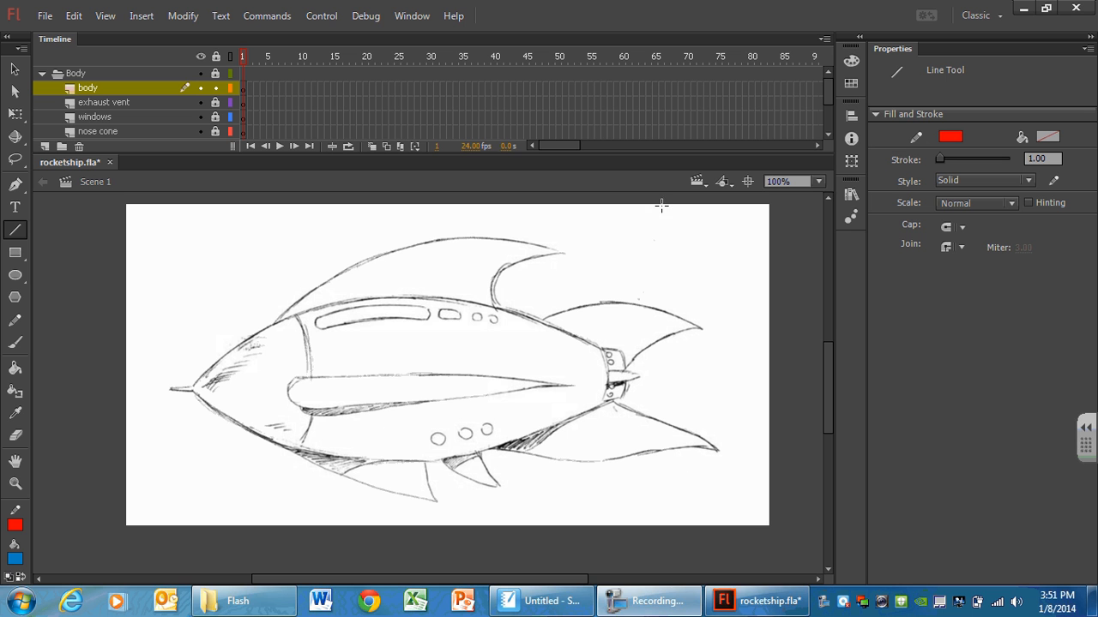
- Draw a horizontal red practice line across the upper part of the rocket, undoing the first slanted attempt
{"action": "left_click_drag", "start_coordinate": [280, 330], "coordinate": [634, 326]}
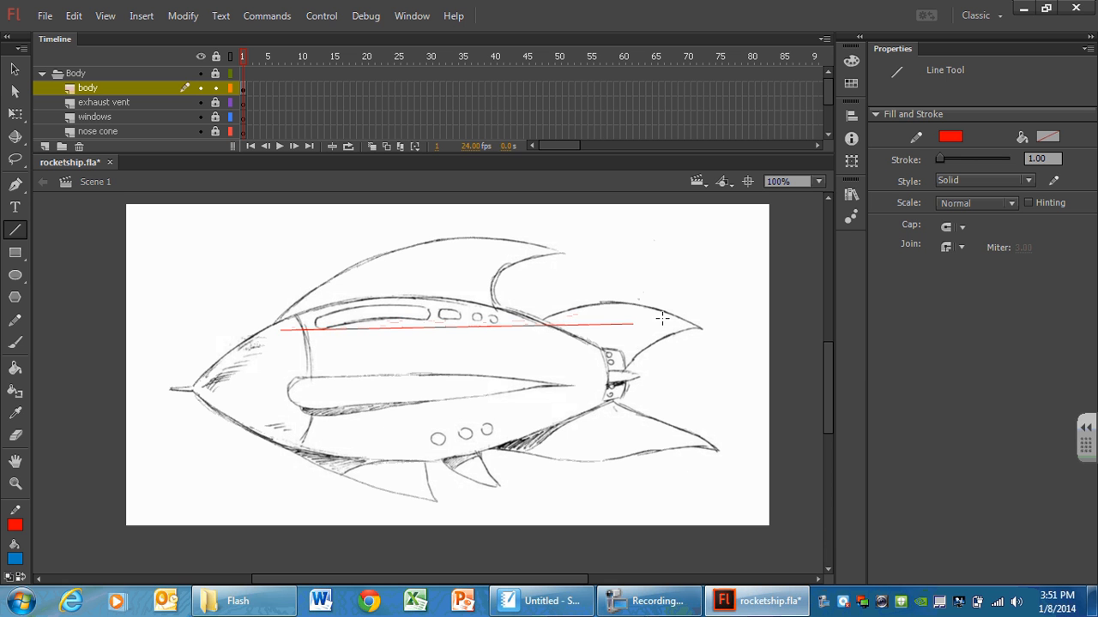
{"action": "key", "text": "ctrl+z"}
{"action": "left_click_drag", "start_coordinate": [270, 327], "coordinate": [673, 327]}
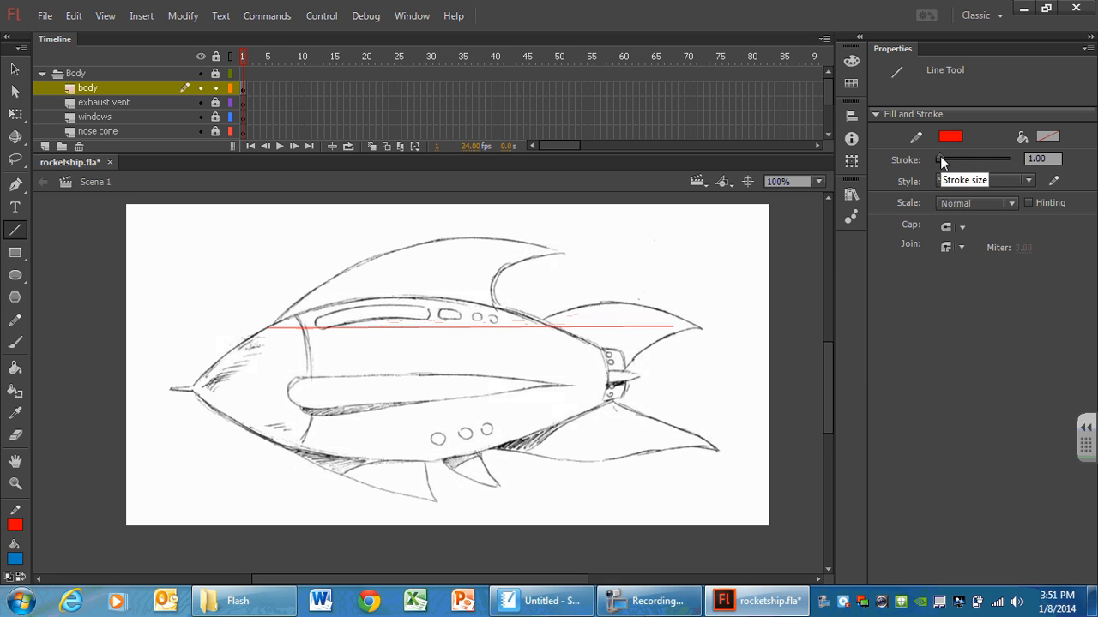
{"action": "mouse_move", "coordinate": [940, 158]}
{"action": "left_mouse_down"}
{"action": "mouse_move", "coordinate": [961, 154]}
{"action": "mouse_move", "coordinate": [931, 155]}
{"action": "left_mouse_up"}
{"action": "key", "text": "v"}
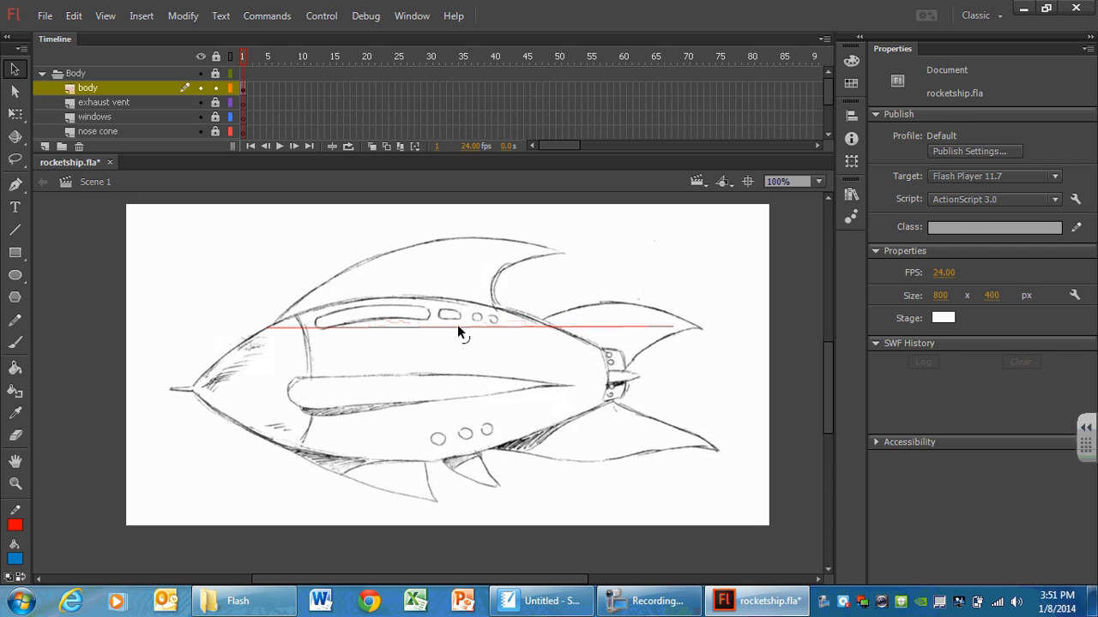
- Try the practice line's stroke size at 200 and 0.10, and settle on 5
{"action": "left_click", "coordinate": [458, 326]}
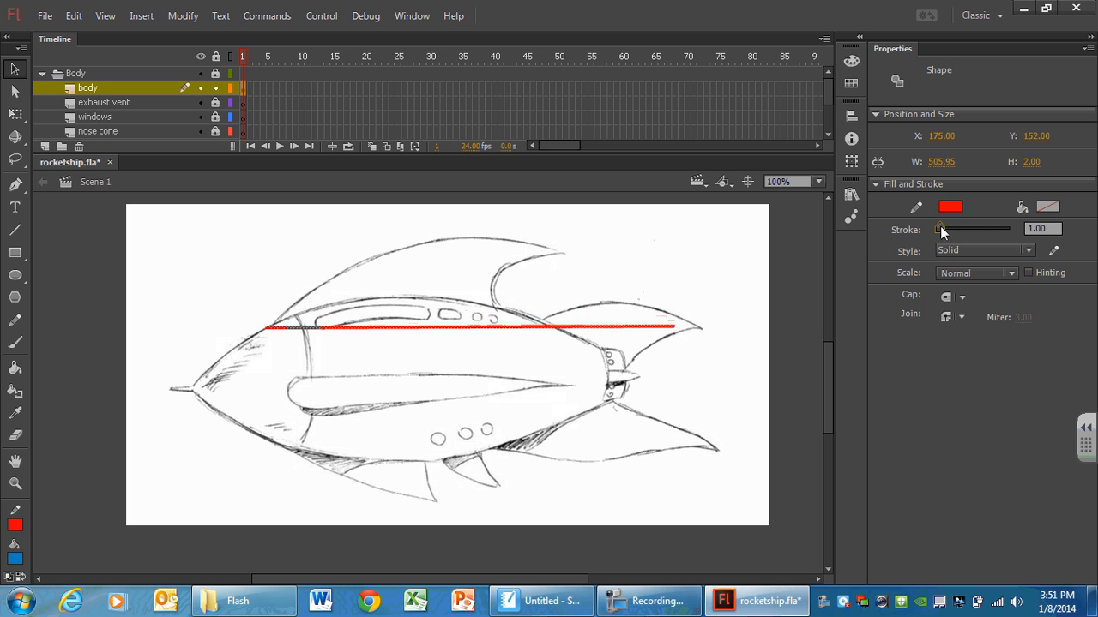
{"action": "left_click_drag", "start_coordinate": [941, 228], "coordinate": [1018, 228]}
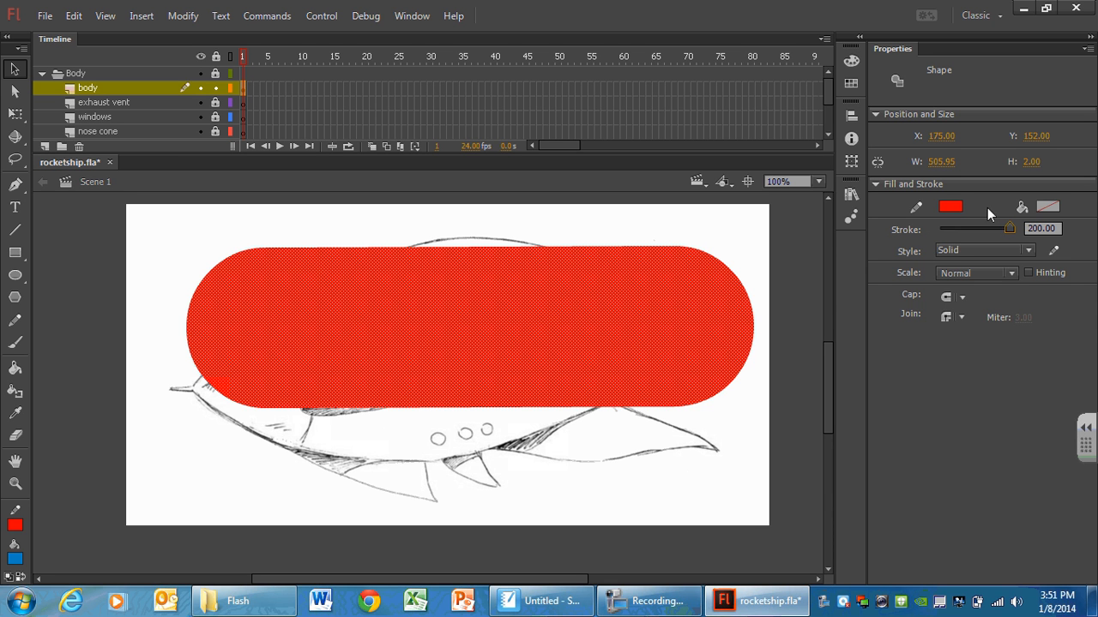
{"action": "left_click_drag", "start_coordinate": [1008, 228], "coordinate": [911, 221]}
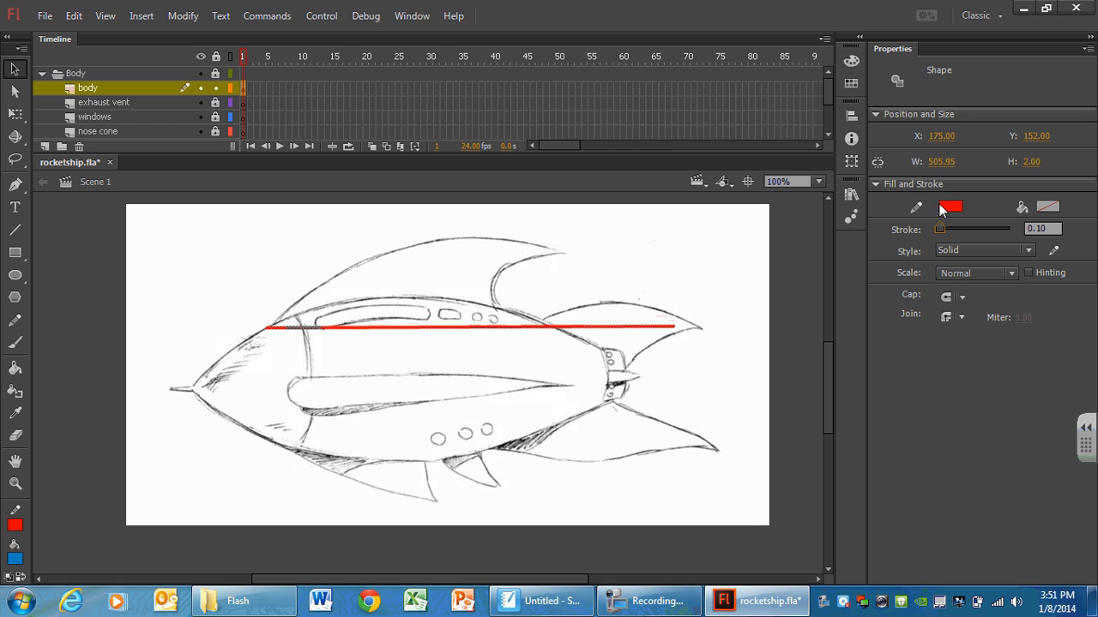
{"action": "left_click_drag", "start_coordinate": [1053, 228], "coordinate": [975, 229]}
{"action": "type", "text": "5."}
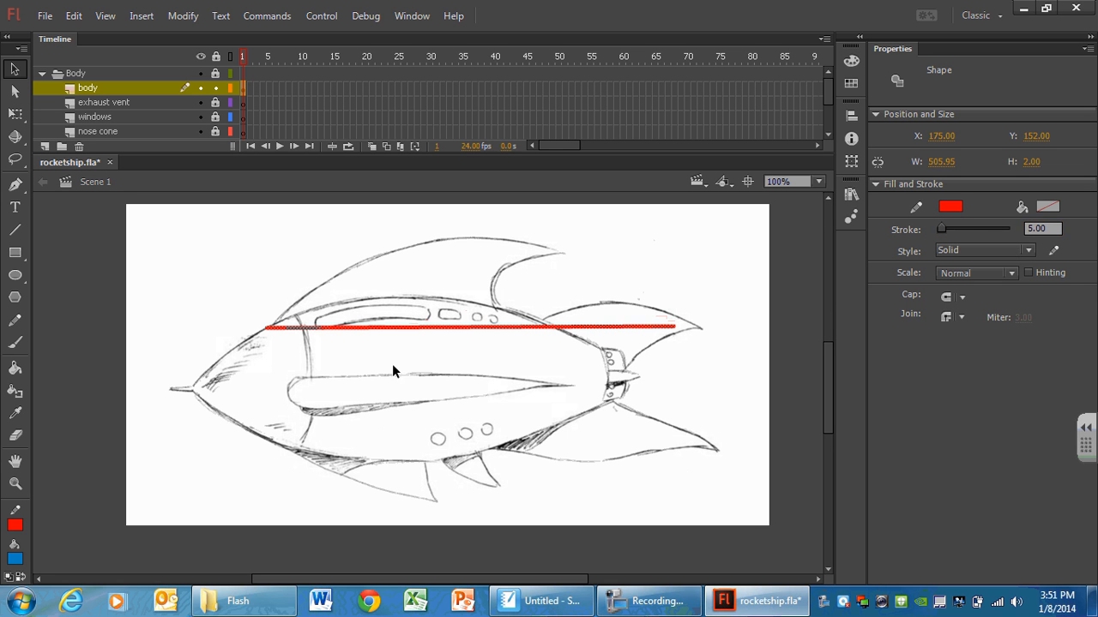
- Delete the thick red practice line from the body layer
{"action": "left_click", "coordinate": [395, 360]}
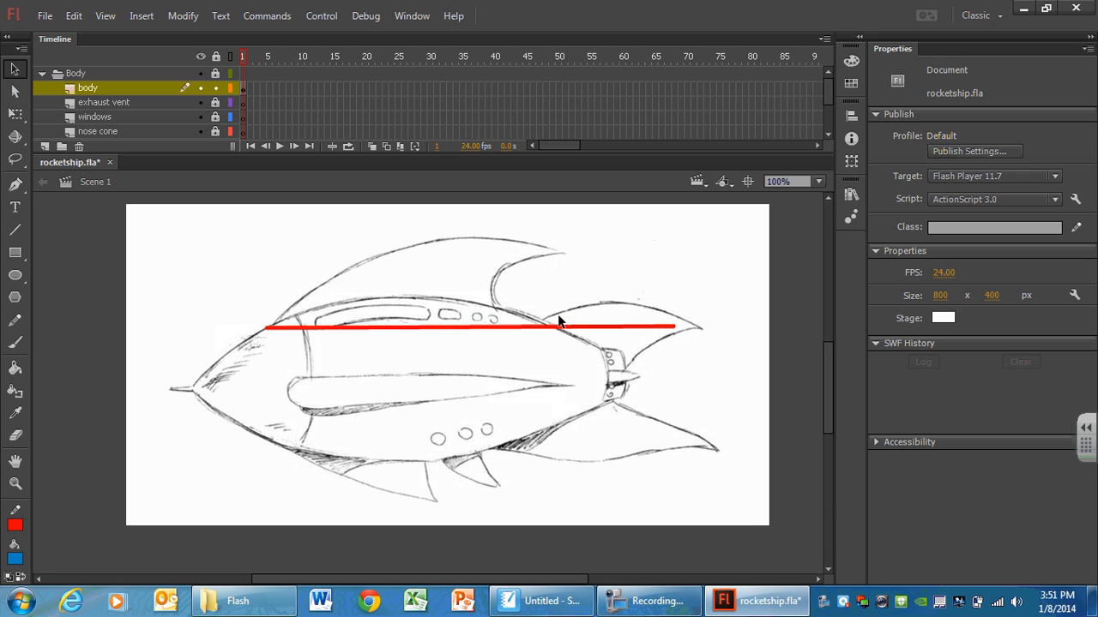
{"action": "left_click", "coordinate": [385, 327]}
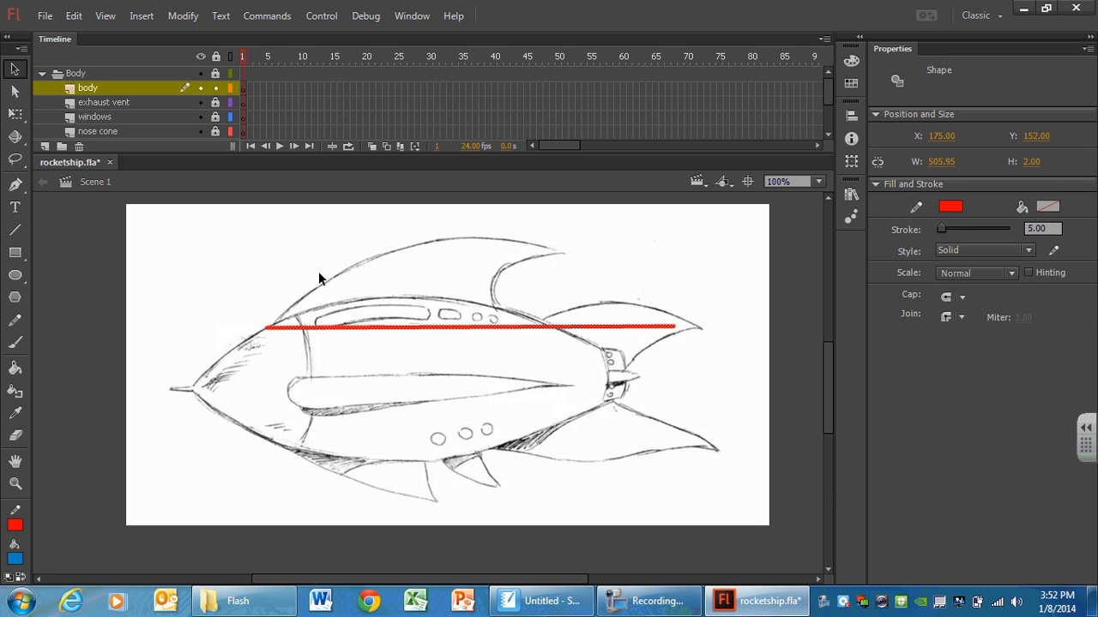
{"action": "key", "text": "Delete"}
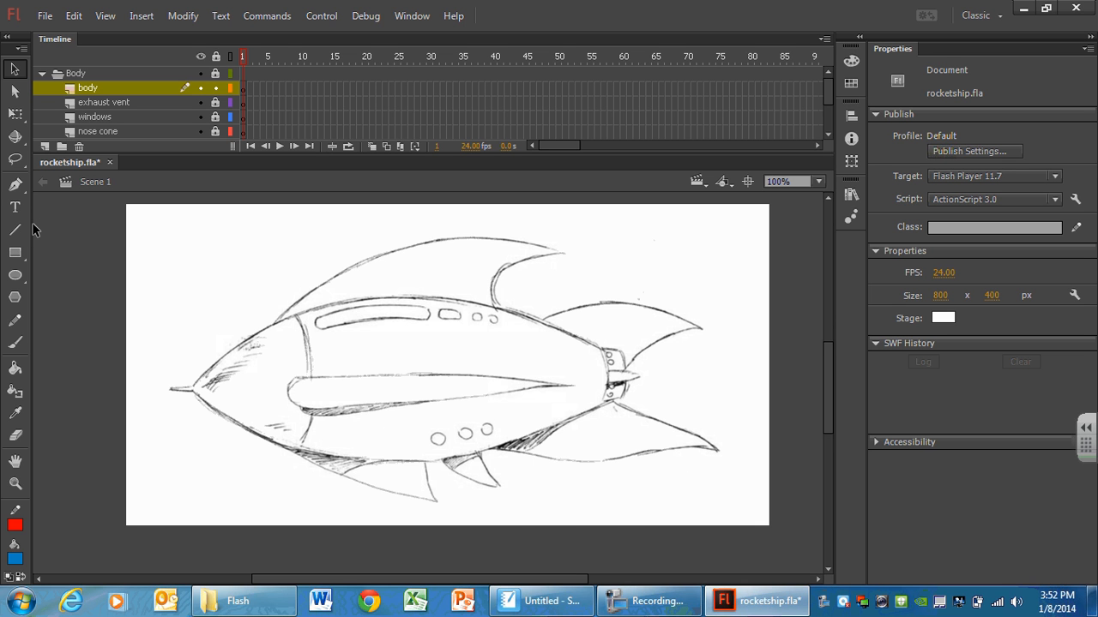
- Draw a red line from the top of the nose cone seam to the exhaust vent and bend it along the body's upper curve
{"action": "key", "text": "ctrl+equal"}
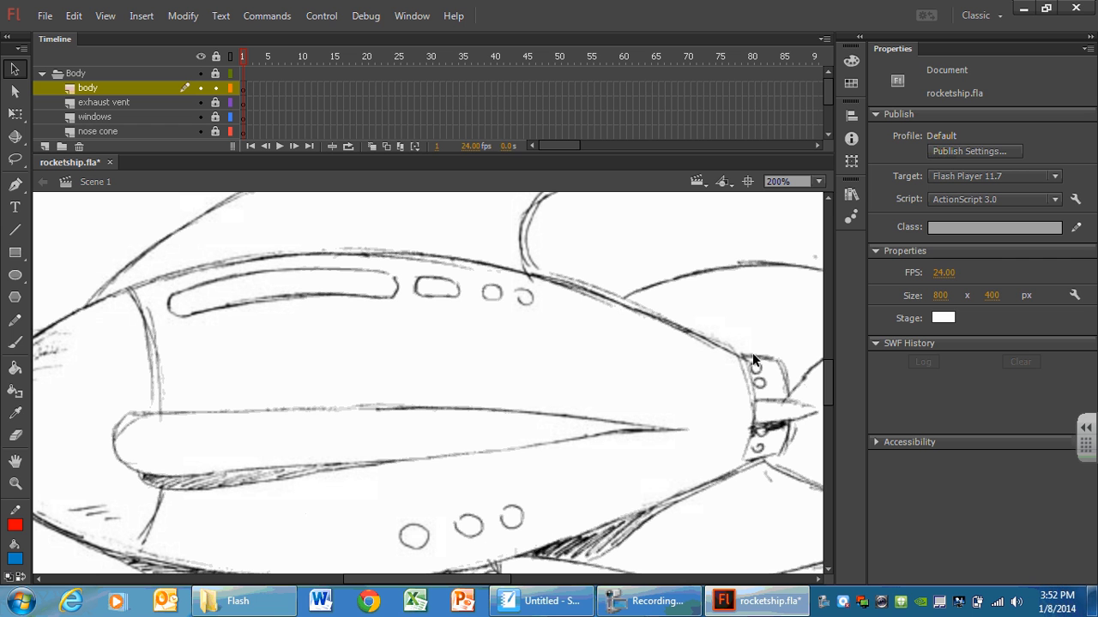
{"action": "left_click", "coordinate": [16, 232]}
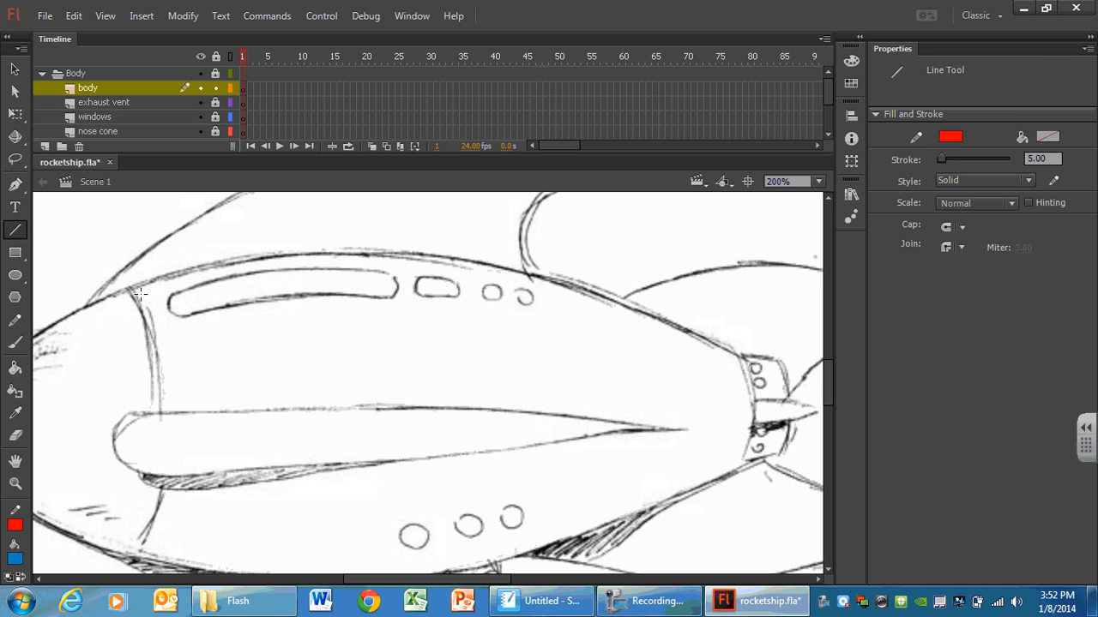
{"action": "mouse_move", "coordinate": [125, 285]}
{"action": "left_mouse_down"}
{"action": "mouse_move", "coordinate": [507, 298]}
{"action": "mouse_move", "coordinate": [747, 362]}
{"action": "left_mouse_up"}
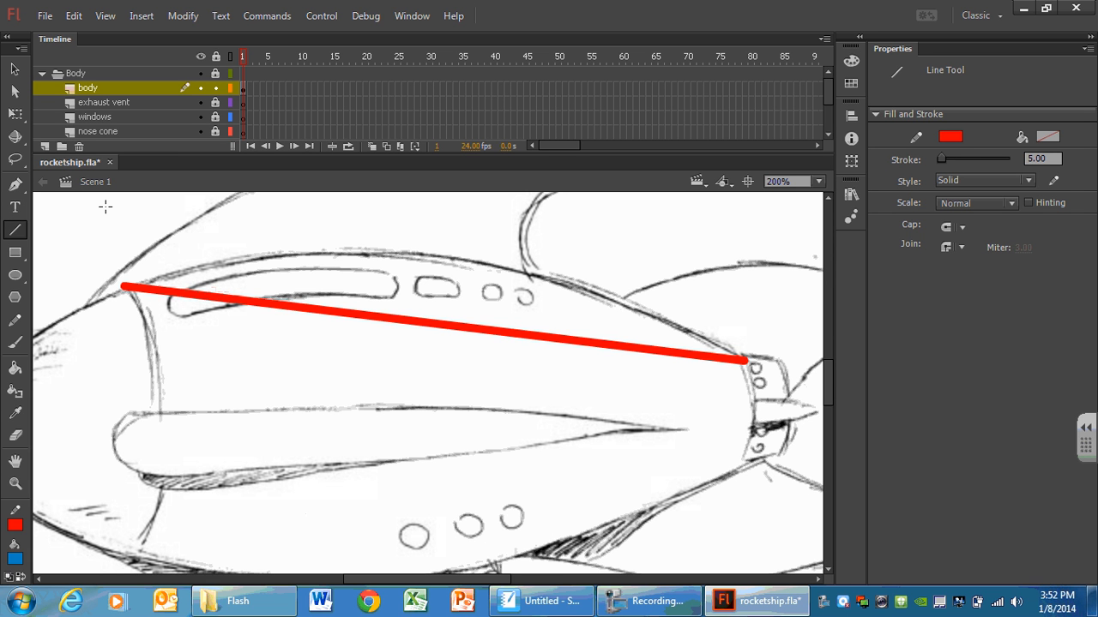
{"action": "left_click", "coordinate": [15, 73]}
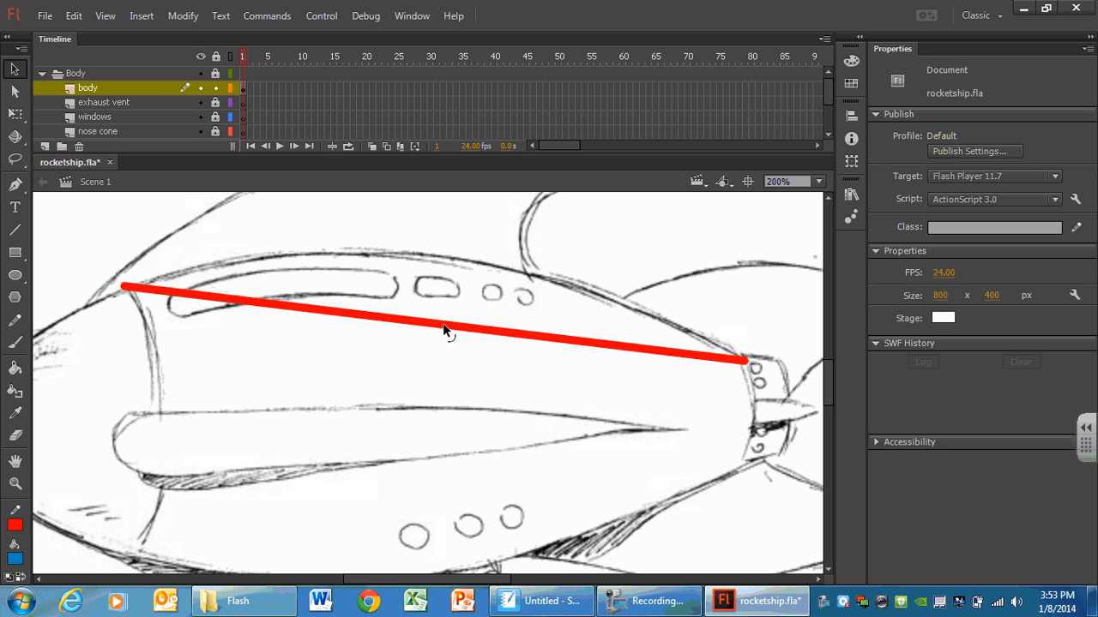
{"action": "left_click_drag", "start_coordinate": [442, 324], "coordinate": [443, 261]}
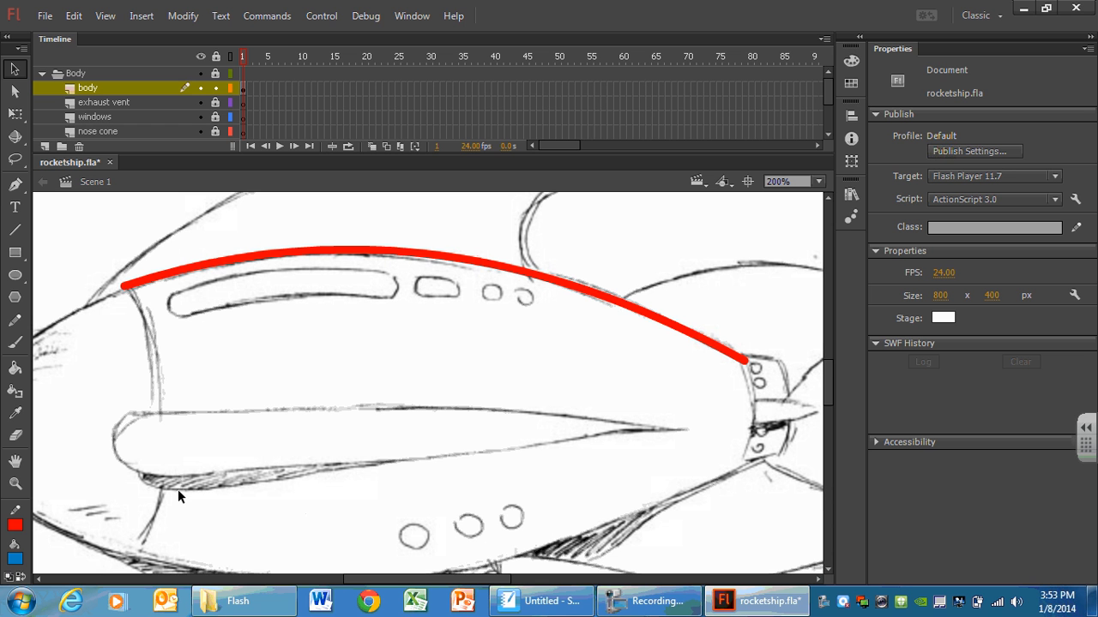
{"action": "left_click", "coordinate": [630, 603]}
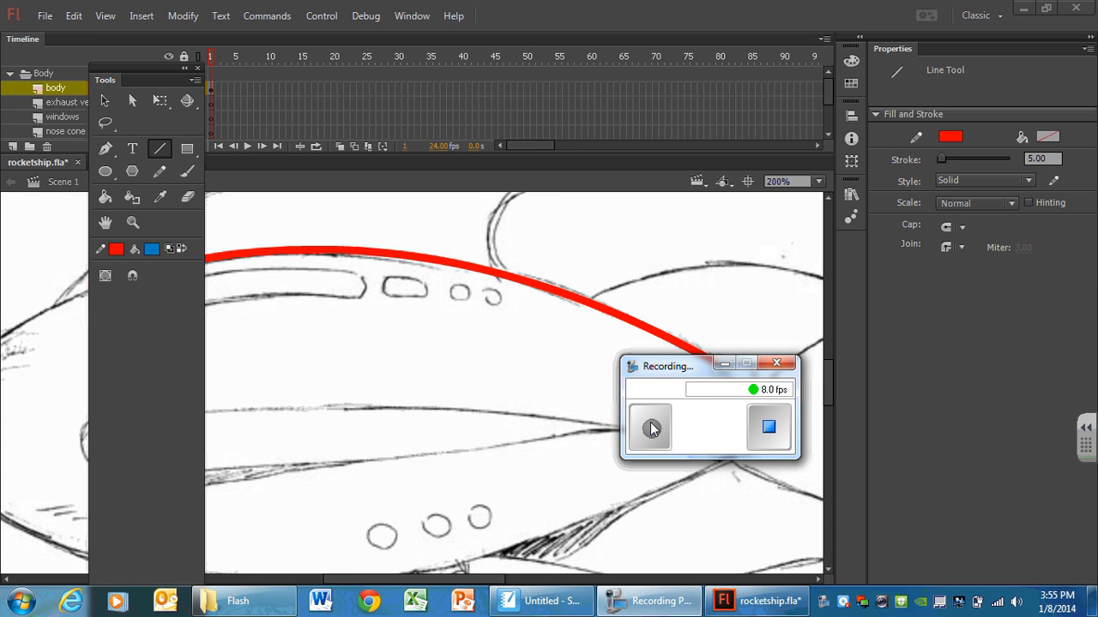
{"action": "left_click", "coordinate": [651, 428]}
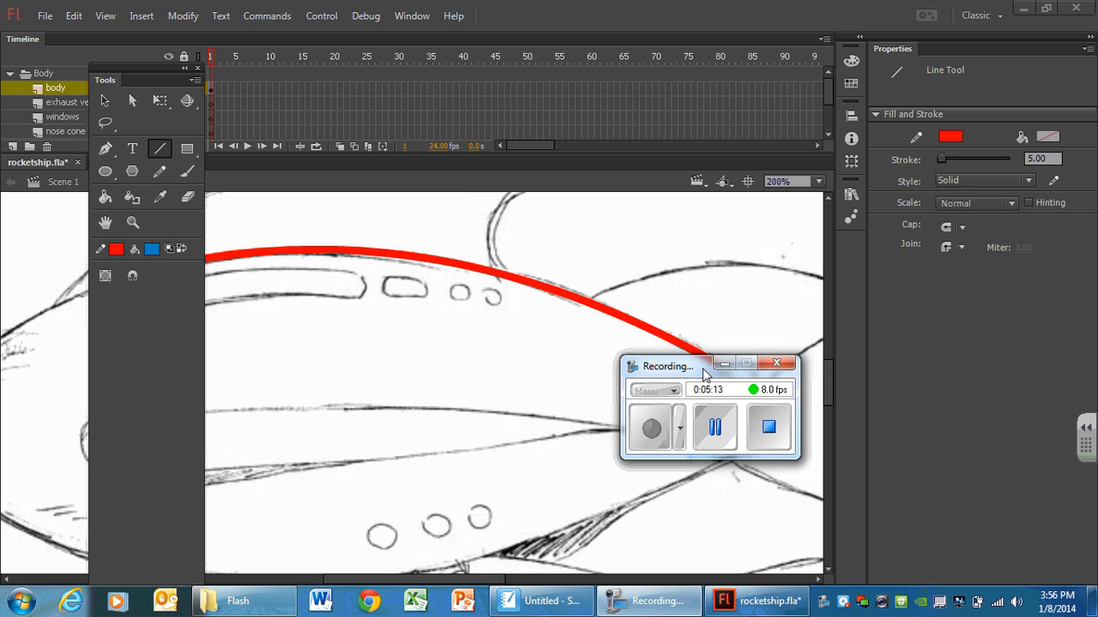
{"action": "left_click", "coordinate": [725, 364]}
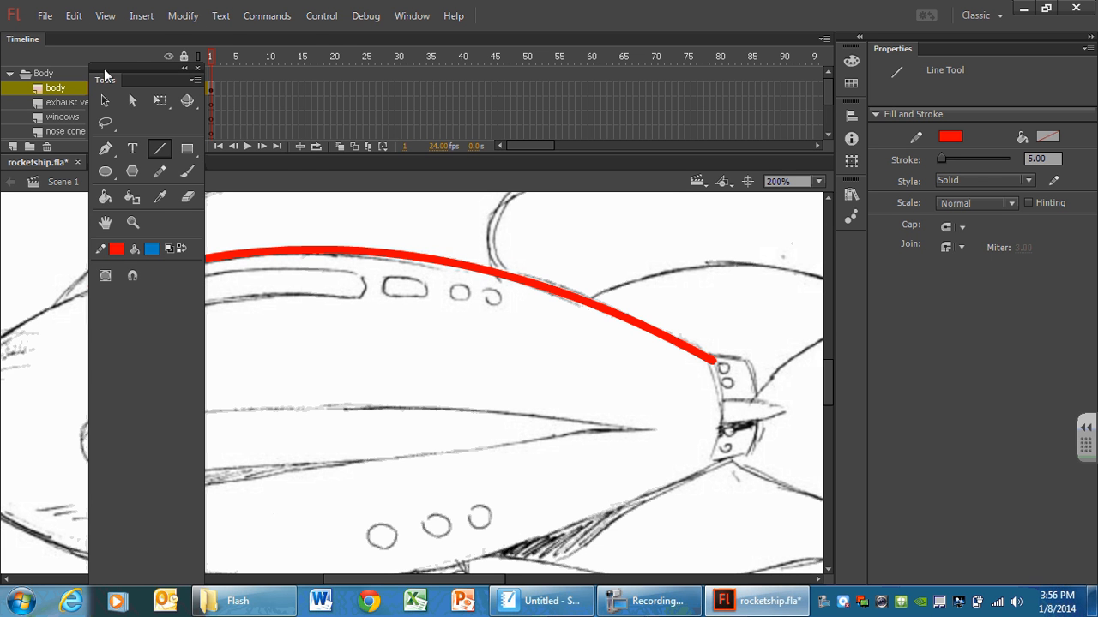
- Enable Snap to Objects for the Selection tool and dock the floating tool palette beside the timeline
{"action": "left_click_drag", "start_coordinate": [107, 69], "coordinate": [167, 97]}
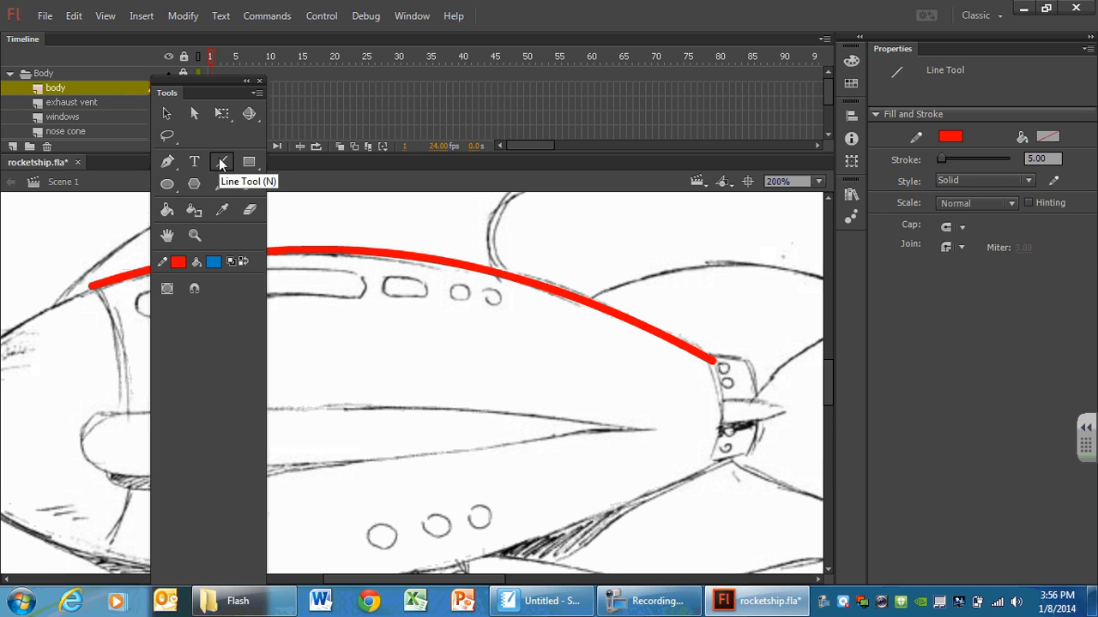
{"action": "left_click", "coordinate": [166, 113]}
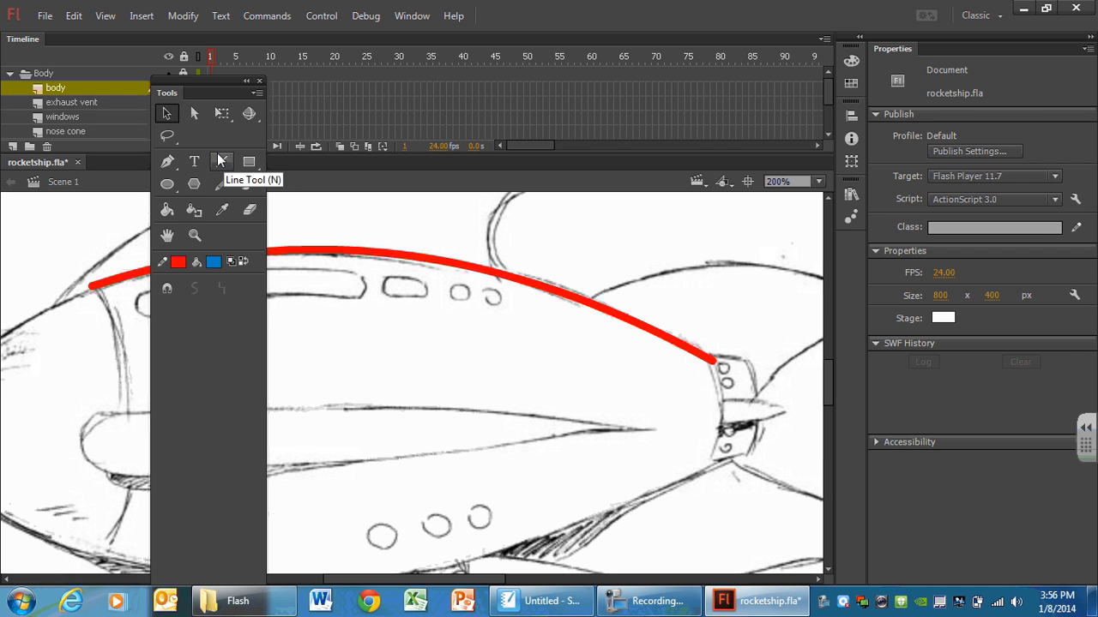
{"action": "left_click", "coordinate": [168, 292]}
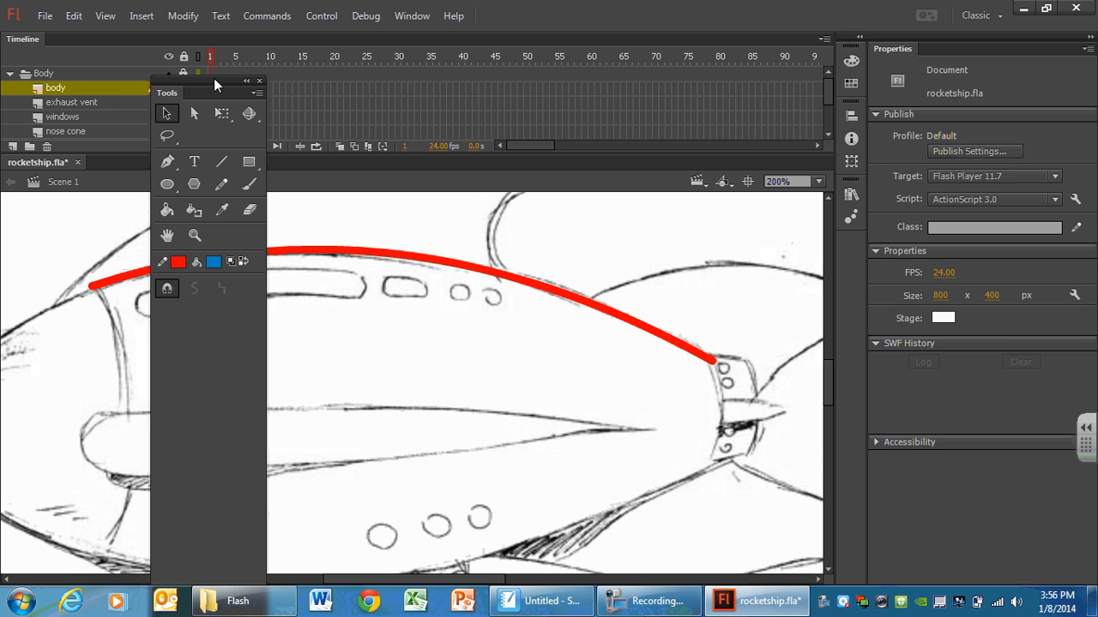
{"action": "left_click_drag", "start_coordinate": [214, 78], "coordinate": [13, 77]}
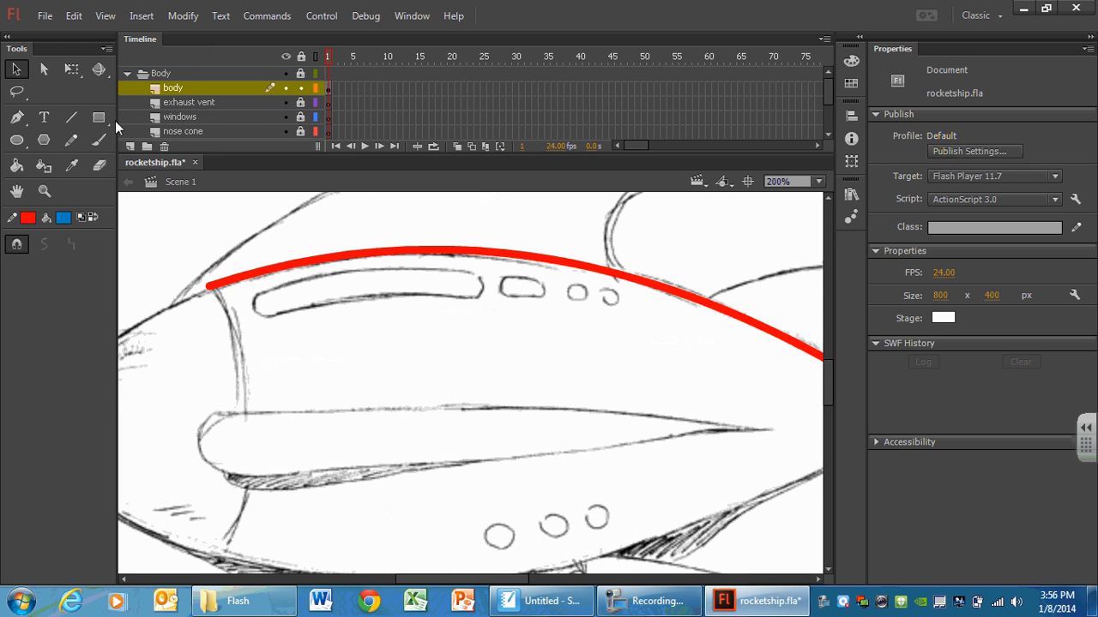
- Narrow the tool palette to a single column and close the body outline with straight red lines along the vent, underside and nose seam
{"action": "left_click_drag", "start_coordinate": [116, 120], "coordinate": [32, 138]}
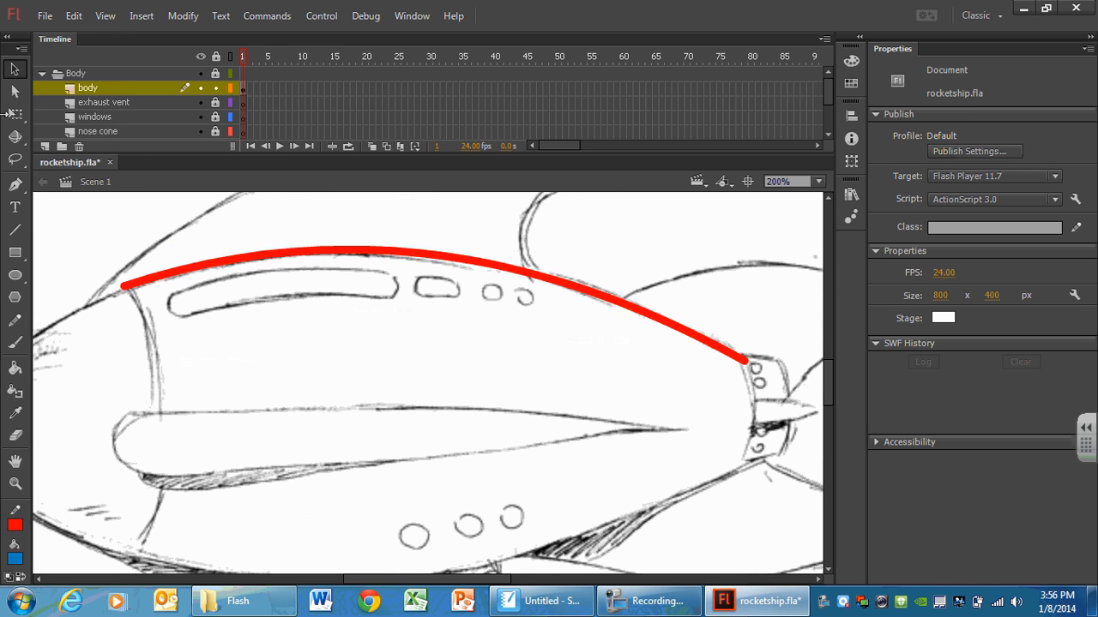
{"action": "left_click", "coordinate": [16, 230]}
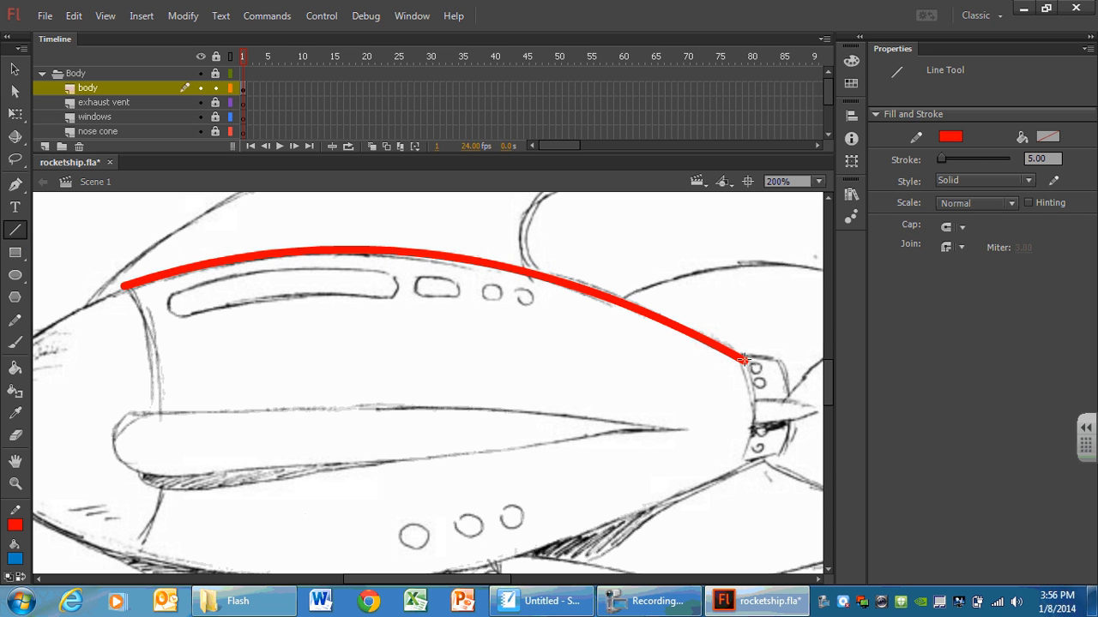
{"action": "mouse_move", "coordinate": [744, 360]}
{"action": "left_mouse_down"}
{"action": "mouse_move", "coordinate": [744, 471]}
{"action": "mouse_move", "coordinate": [516, 492]}
{"action": "left_mouse_up"}
{"action": "mouse_move", "coordinate": [378, 508]}
{"action": "left_mouse_down"}
{"action": "mouse_move", "coordinate": [261, 514]}
{"action": "mouse_move", "coordinate": [275, 520]}
{"action": "mouse_move", "coordinate": [128, 543]}
{"action": "mouse_move", "coordinate": [140, 563]}
{"action": "mouse_move", "coordinate": [142, 307]}
{"action": "mouse_move", "coordinate": [112, 292]}
{"action": "mouse_move", "coordinate": [123, 287]}
{"action": "mouse_move", "coordinate": [108, 298]}
{"action": "mouse_move", "coordinate": [125, 287]}
{"action": "left_mouse_up"}
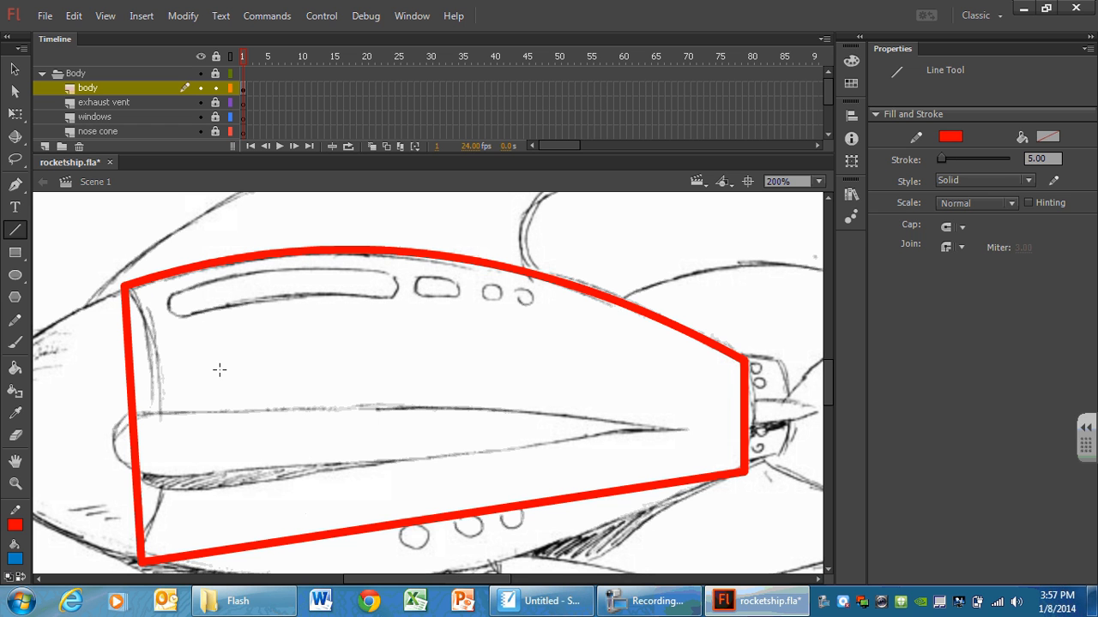
- Bend the underside line to the sketch's lower curve and bow the vent-end and nose-end lines outward
{"action": "left_click", "coordinate": [15, 69]}
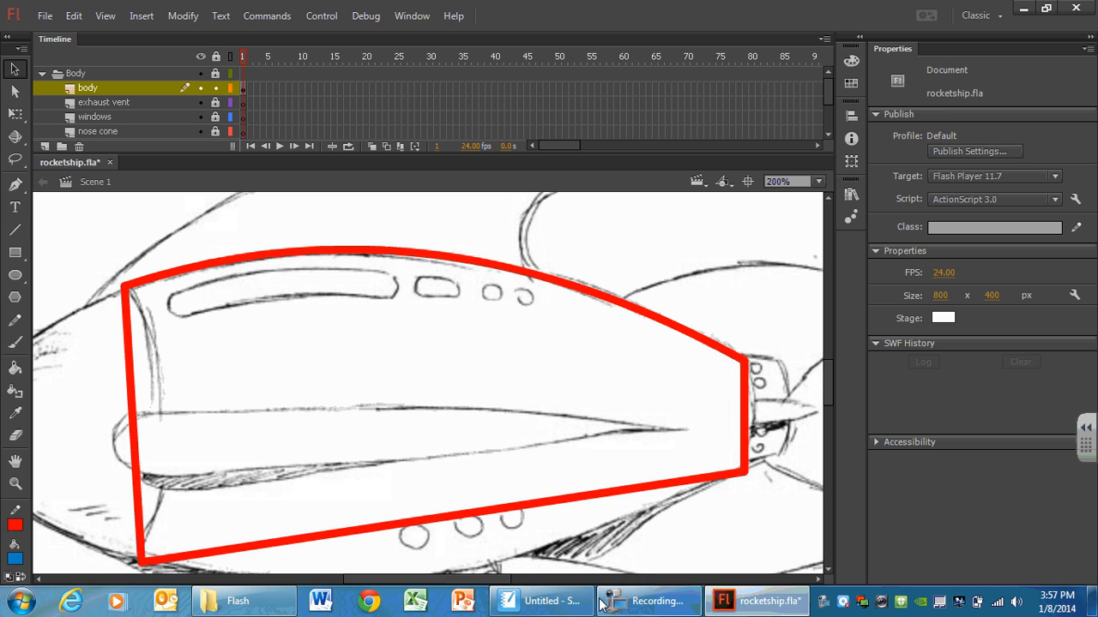
{"action": "left_click_drag", "start_coordinate": [506, 509], "coordinate": [517, 570]}
{"action": "left_click_drag", "start_coordinate": [743, 420], "coordinate": [756, 419]}
{"action": "left_click_drag", "start_coordinate": [130, 378], "coordinate": [110, 353]}
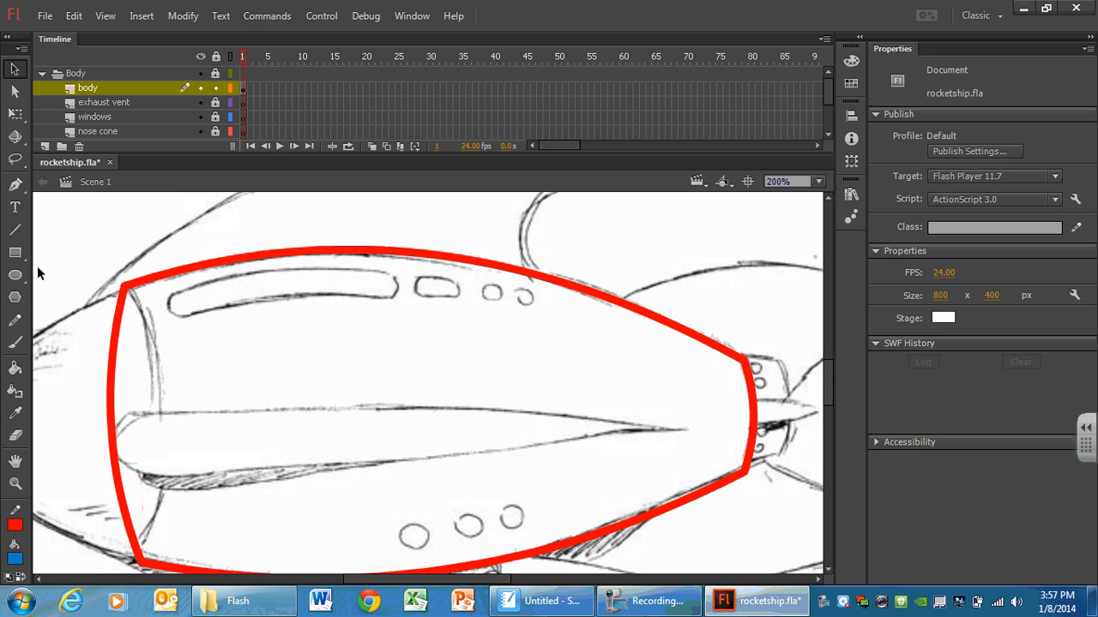
- Try a blue Paint Bucket fill inside the closed body outline and undo it
{"action": "left_click", "coordinate": [14, 367]}
{"action": "left_click", "coordinate": [383, 399]}
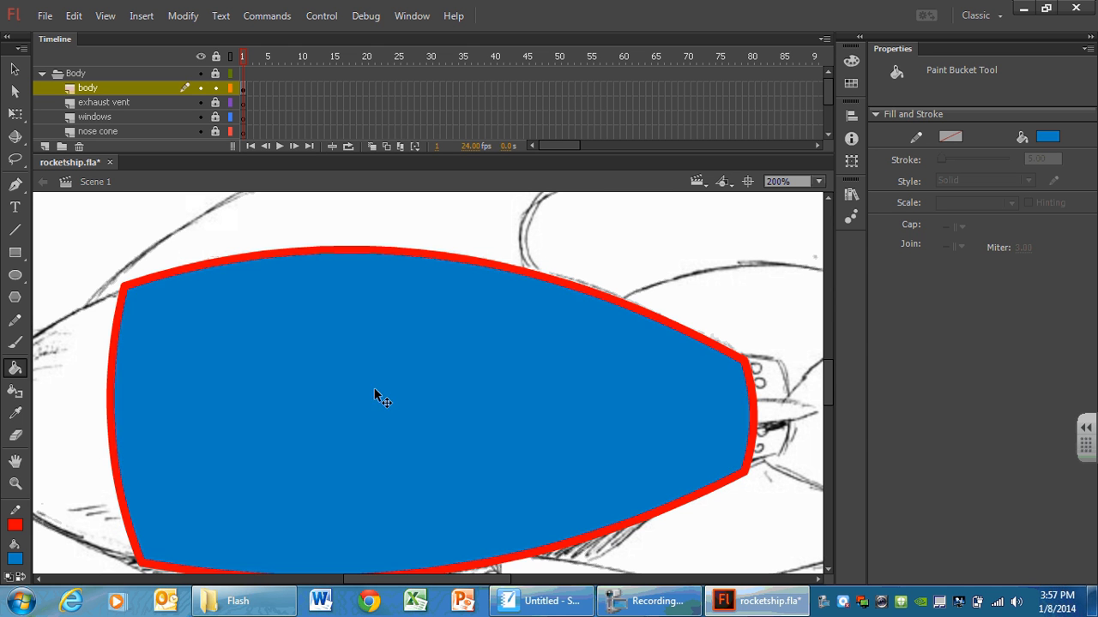
{"action": "key", "text": "ctrl+z"}
{"action": "left_click", "coordinate": [15, 68]}
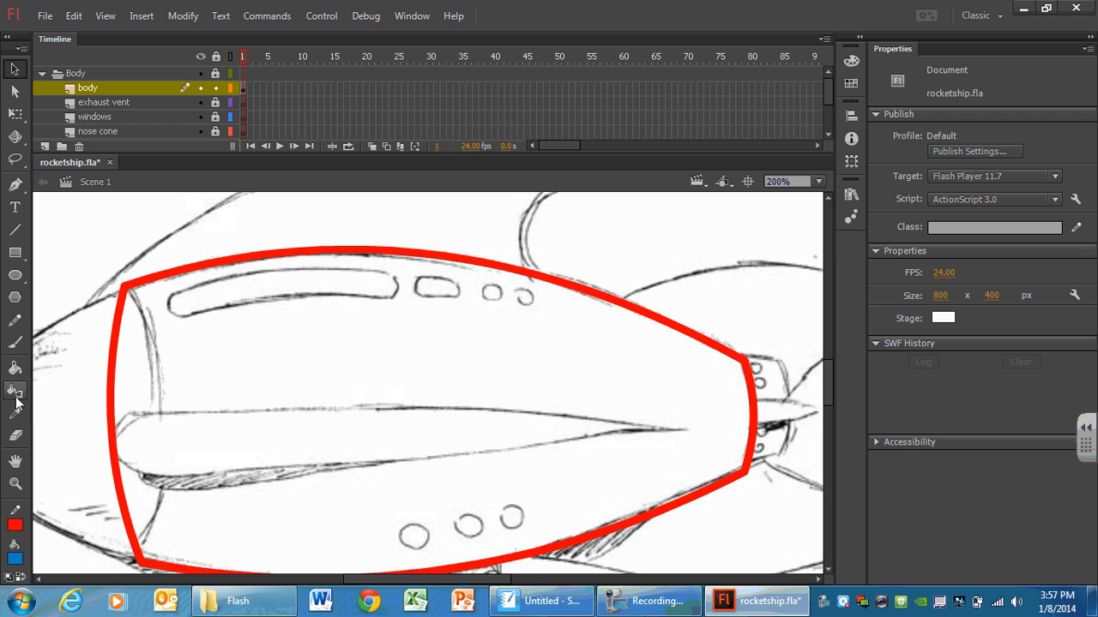
- Erase the outline's upper nose-end corner to open a gap and rejoin the nose-end line to the upper curve
{"action": "left_click", "coordinate": [16, 435]}
{"action": "left_click_drag", "start_coordinate": [132, 292], "coordinate": [102, 270]}
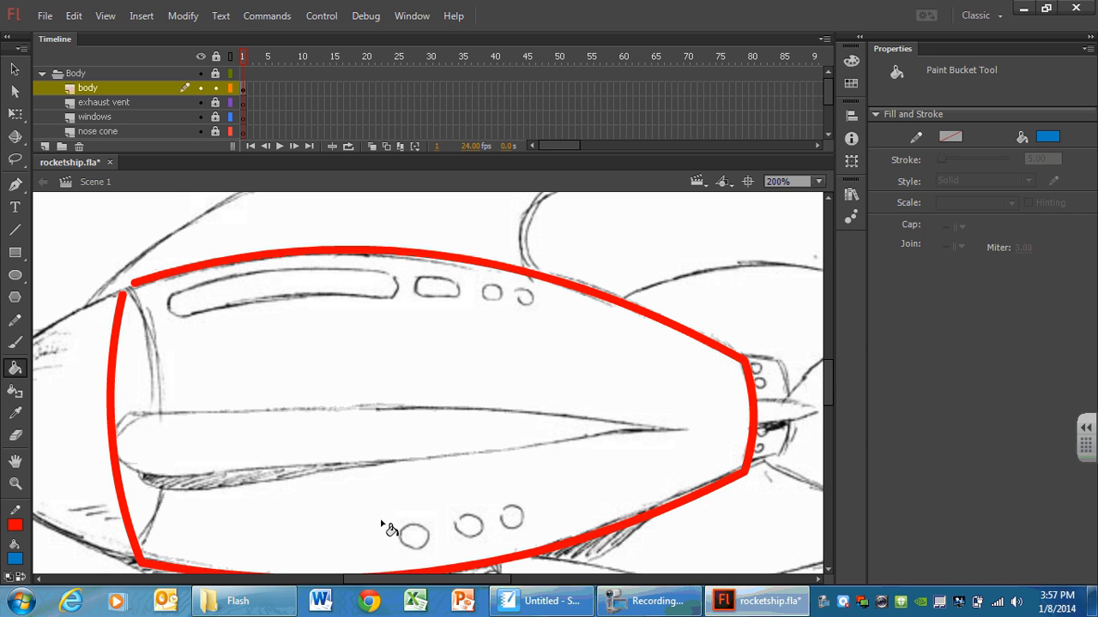
{"action": "left_click", "coordinate": [15, 71]}
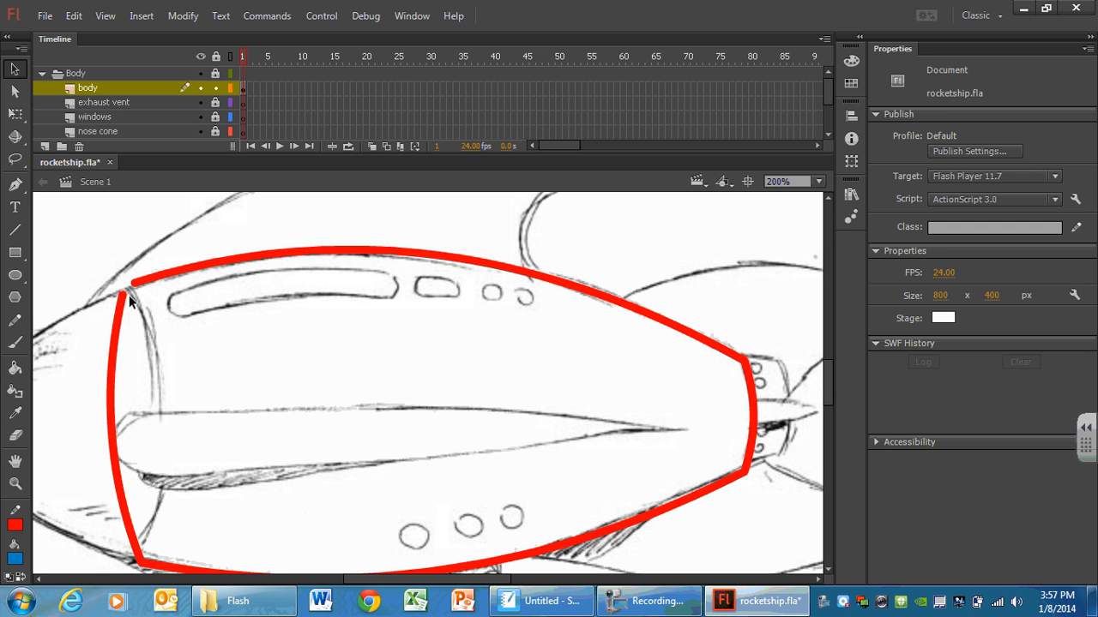
{"action": "left_click_drag", "start_coordinate": [125, 294], "coordinate": [132, 283]}
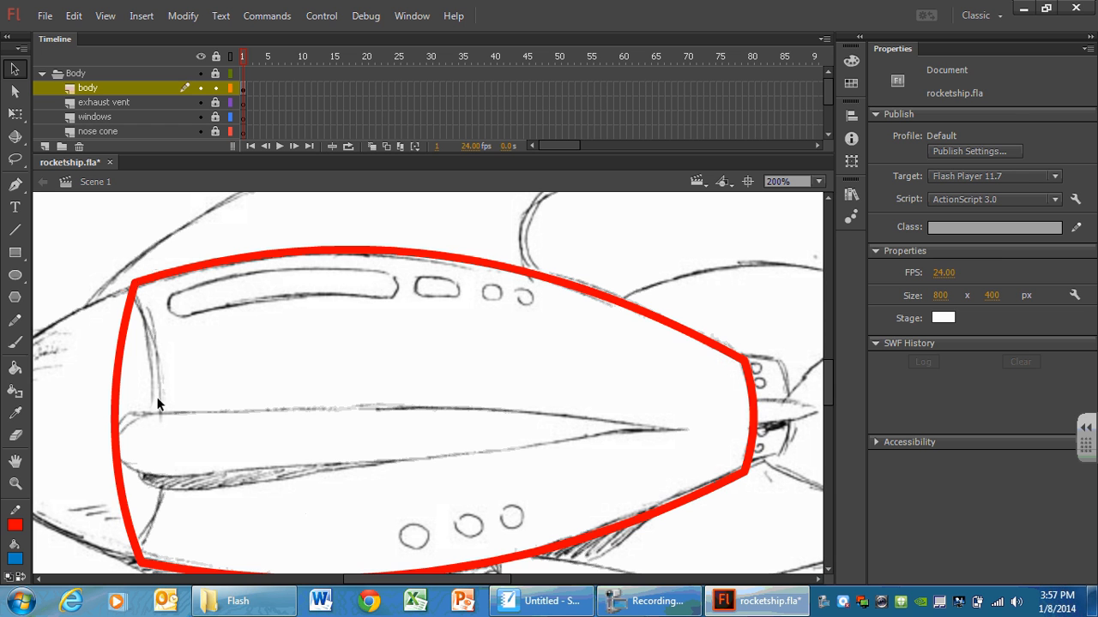
- Test the rejoined body outline with a blue fill and undo the fill
{"action": "left_click", "coordinate": [15, 368]}
{"action": "left_click", "coordinate": [309, 377]}
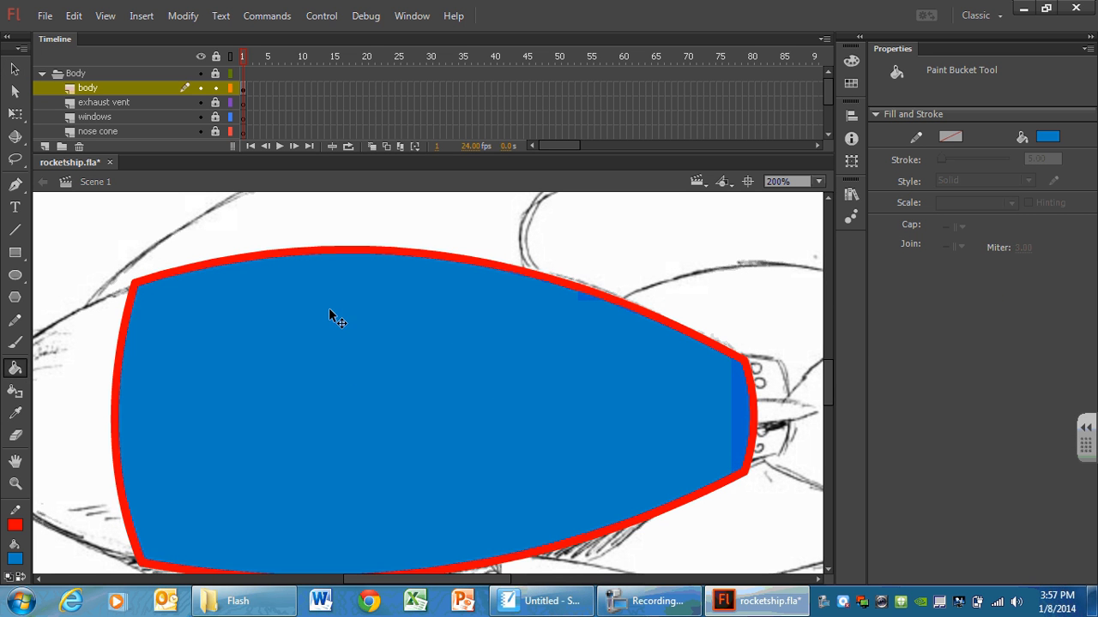
{"action": "key", "text": "ctrl+z"}
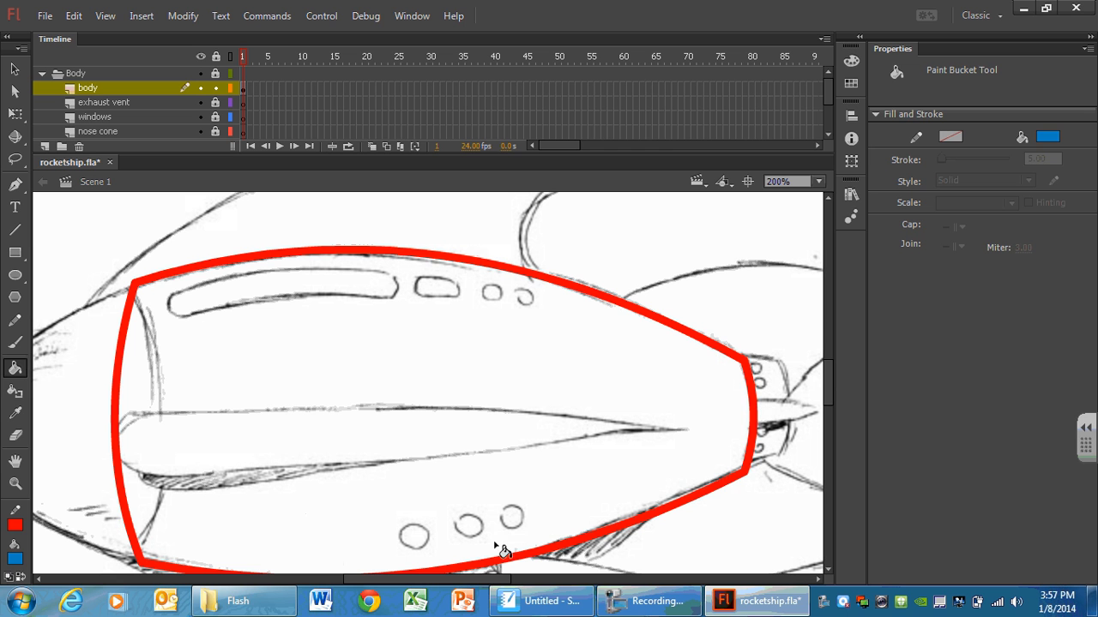
- Brush a temporary blue arrow inside the body pointing at the nose-end line
{"action": "key", "text": "v"}
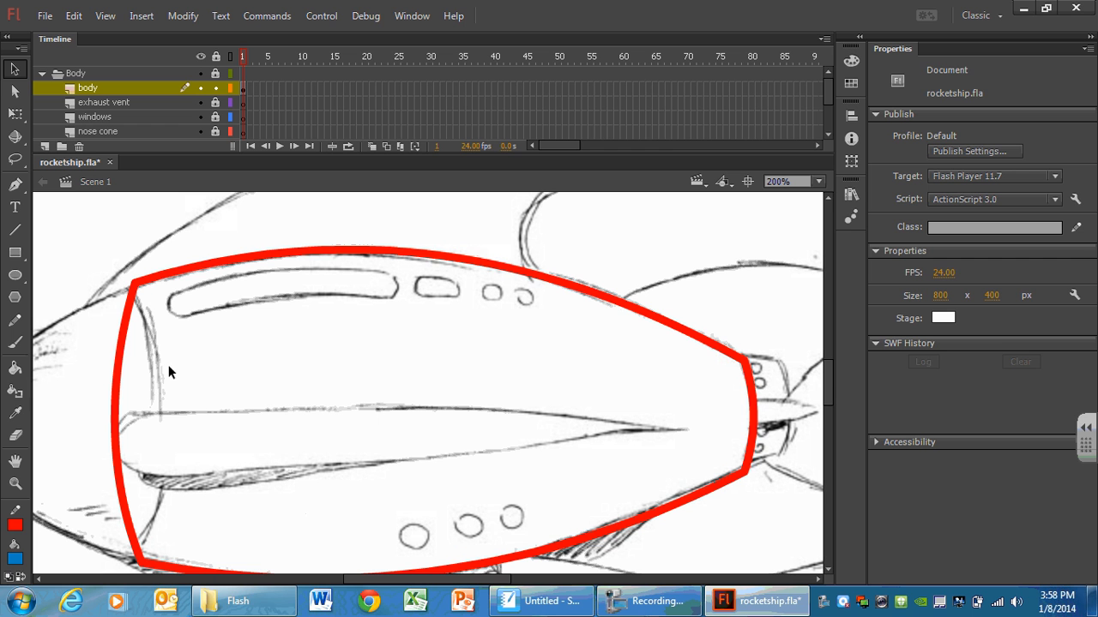
{"action": "key", "text": "b"}
{"action": "mouse_move", "coordinate": [164, 357]}
{"action": "left_mouse_down"}
{"action": "mouse_move", "coordinate": [132, 393]}
{"action": "mouse_move", "coordinate": [164, 458]}
{"action": "left_mouse_up"}
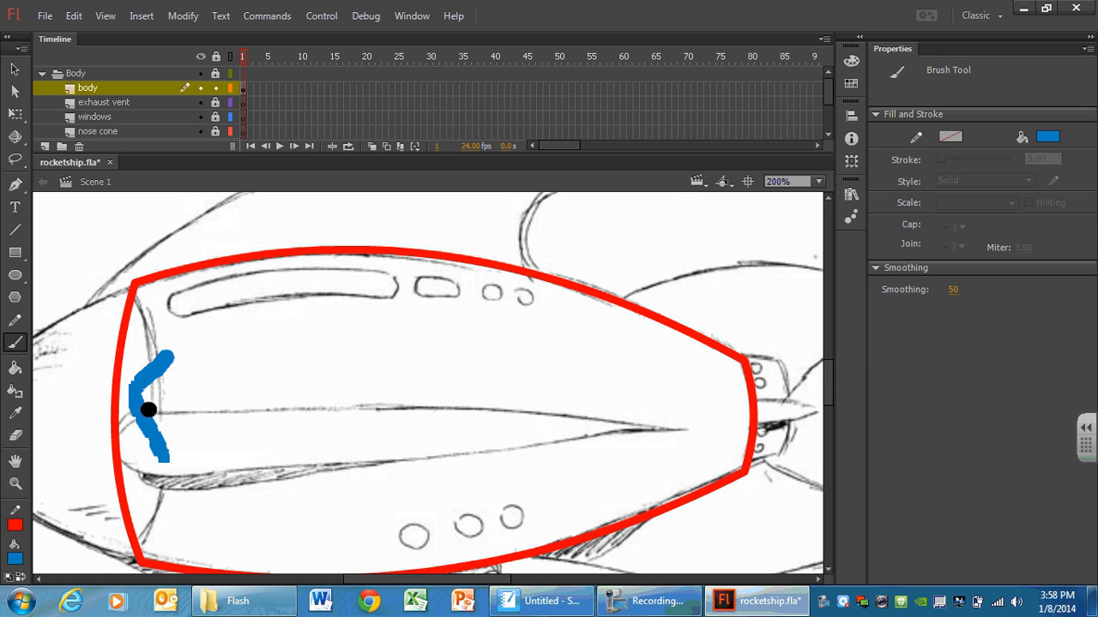
{"action": "left_click_drag", "start_coordinate": [136, 395], "coordinate": [322, 399]}
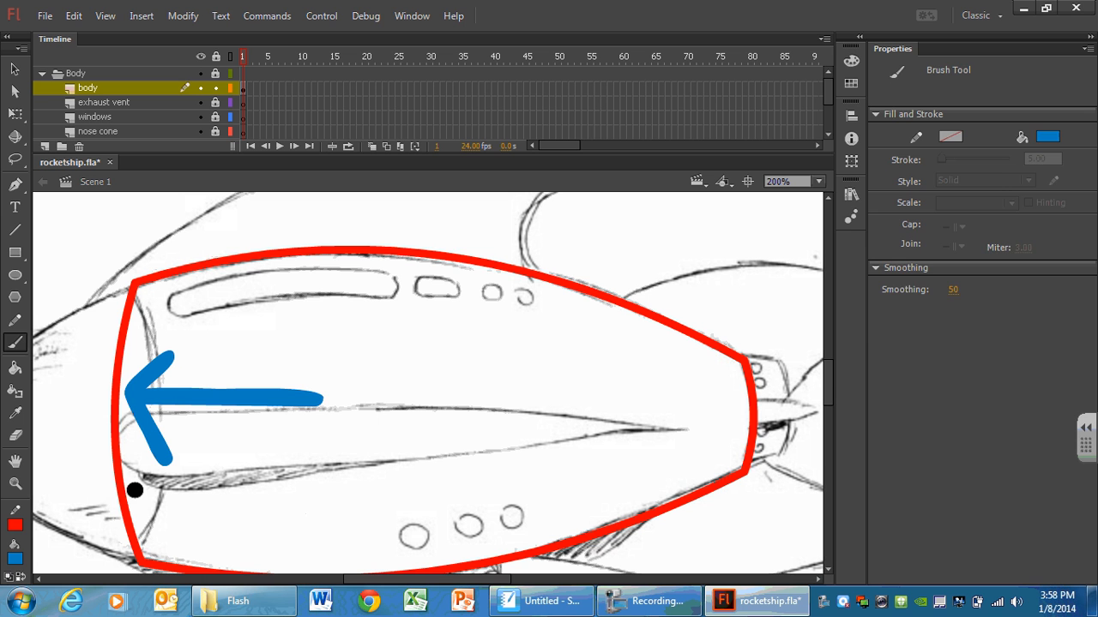
- Bow the nose-end line slightly further outward and delete the blue brushed arrow
{"action": "left_click", "coordinate": [14, 69]}
{"action": "mouse_move", "coordinate": [117, 367]}
{"action": "left_mouse_down"}
{"action": "mouse_move", "coordinate": [69, 373]}
{"action": "mouse_move", "coordinate": [114, 375]}
{"action": "left_mouse_up"}
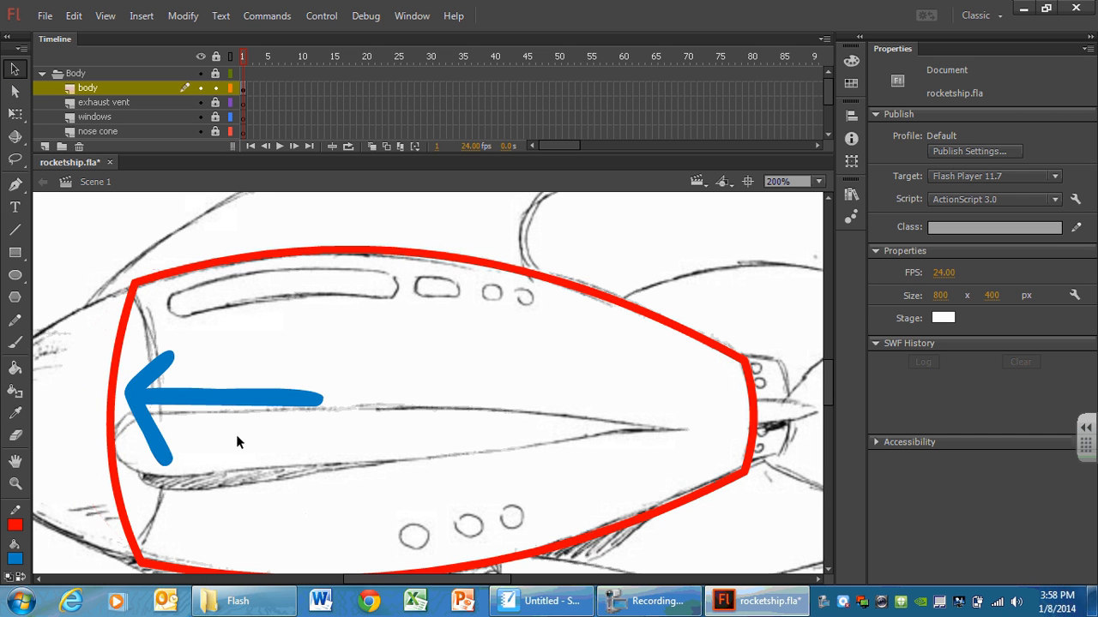
{"action": "left_click", "coordinate": [188, 400]}
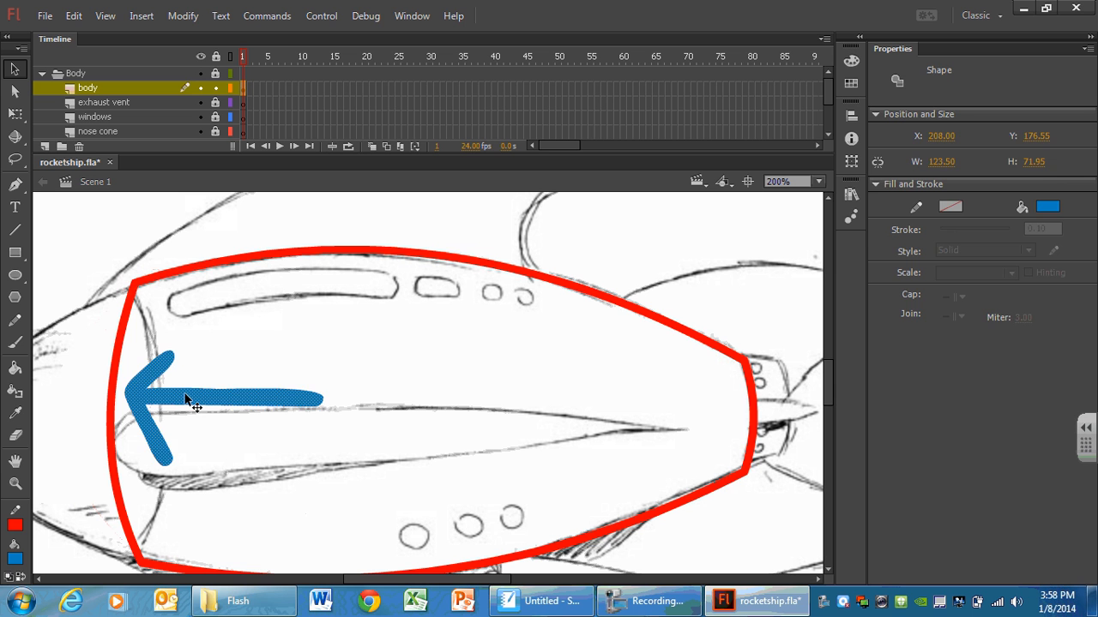
{"action": "key", "text": "Delete"}
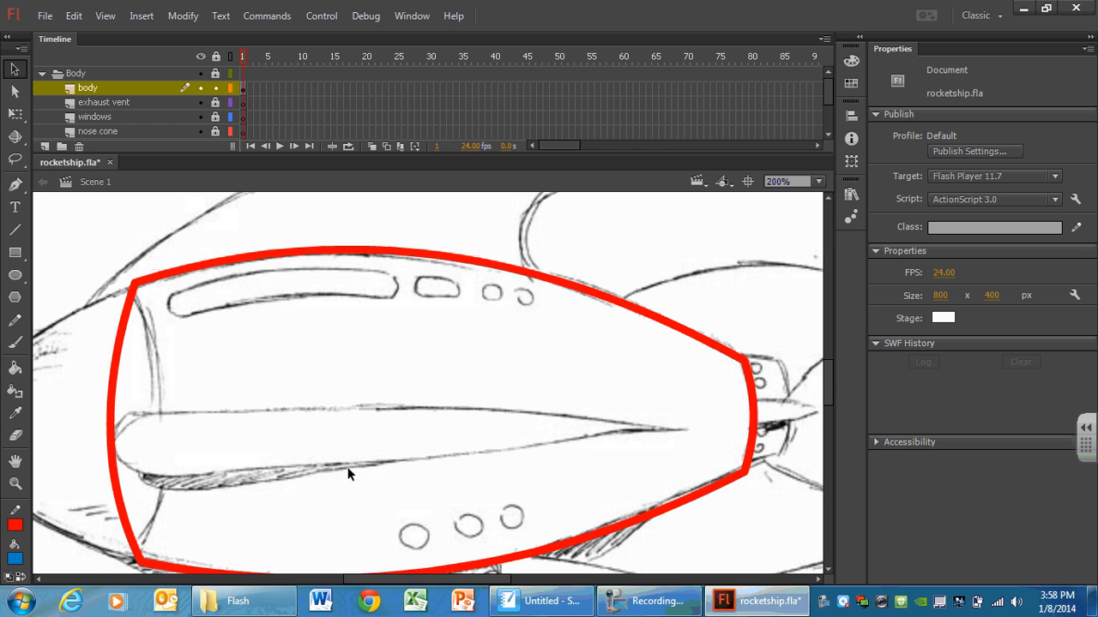
- Choose a dark teal fill color and fill the body outline with the Paint Bucket
{"action": "left_click", "coordinate": [16, 369]}
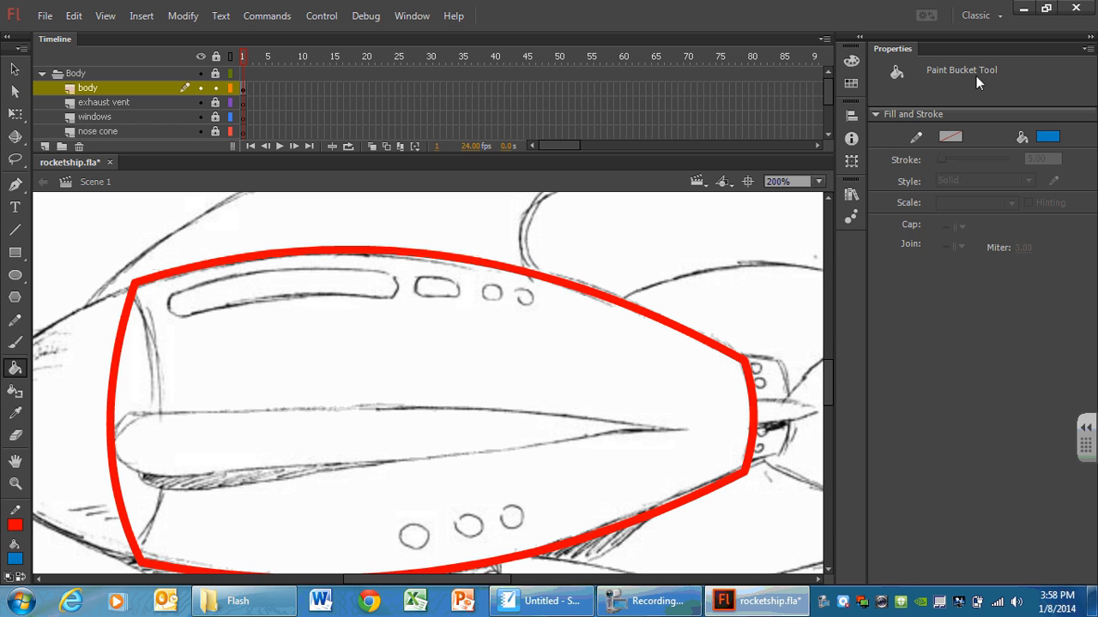
{"action": "left_click", "coordinate": [1047, 136]}
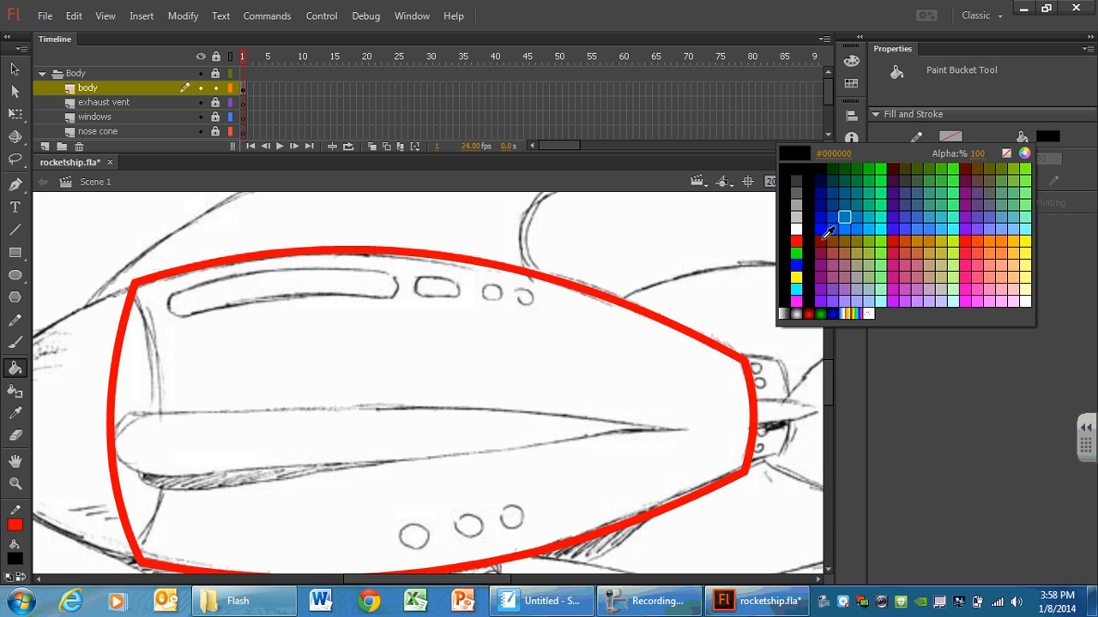
{"action": "left_click", "coordinate": [861, 192]}
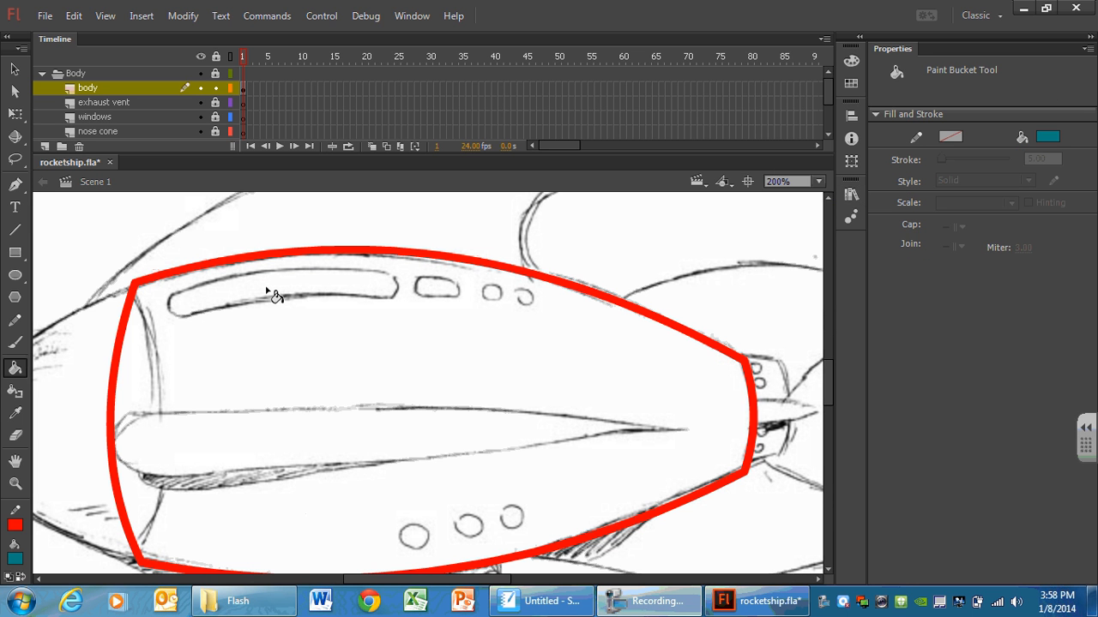
{"action": "left_click", "coordinate": [431, 307]}
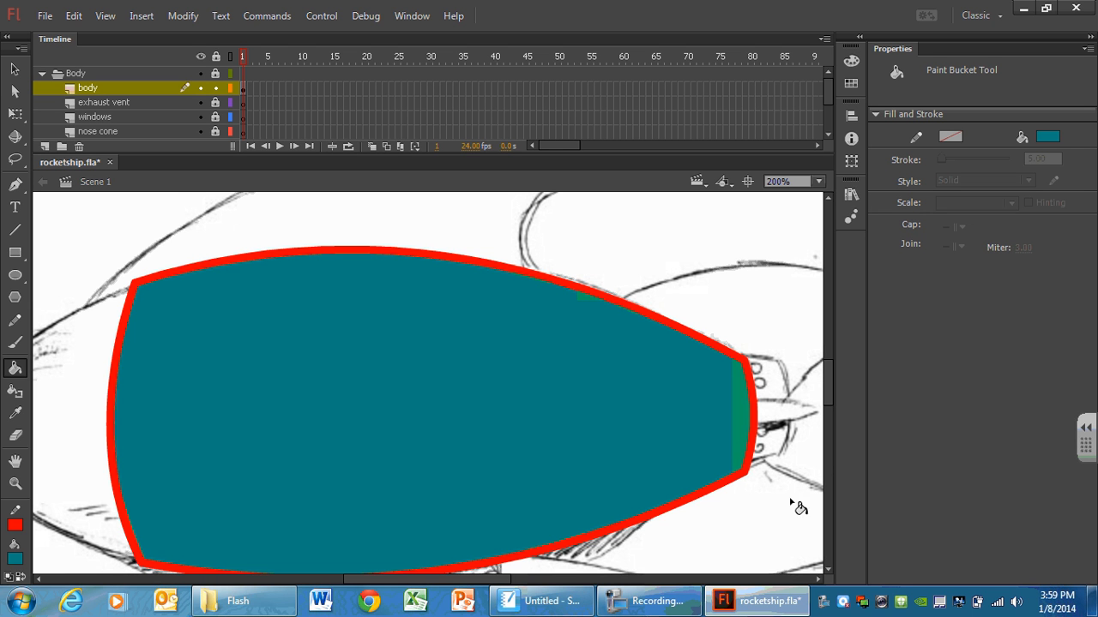
- Try refilling the body near its vent end with teal and undo the attempts
{"action": "left_click", "coordinate": [738, 429]}
{"action": "key", "text": "ctrl+z"}
{"action": "left_click", "coordinate": [735, 425]}
{"action": "key", "text": "ctrl+z"}
- Set the view to 100%, move the teal fill out of the outline and undo the move
{"action": "key", "text": "alt"}
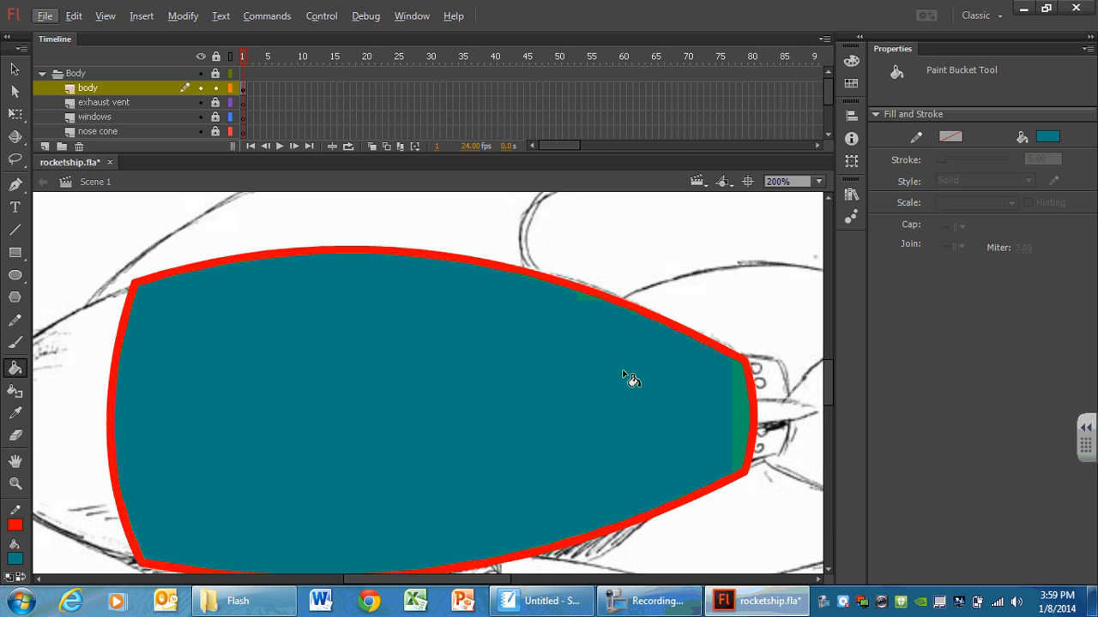
{"action": "key", "text": "ctrl+1"}
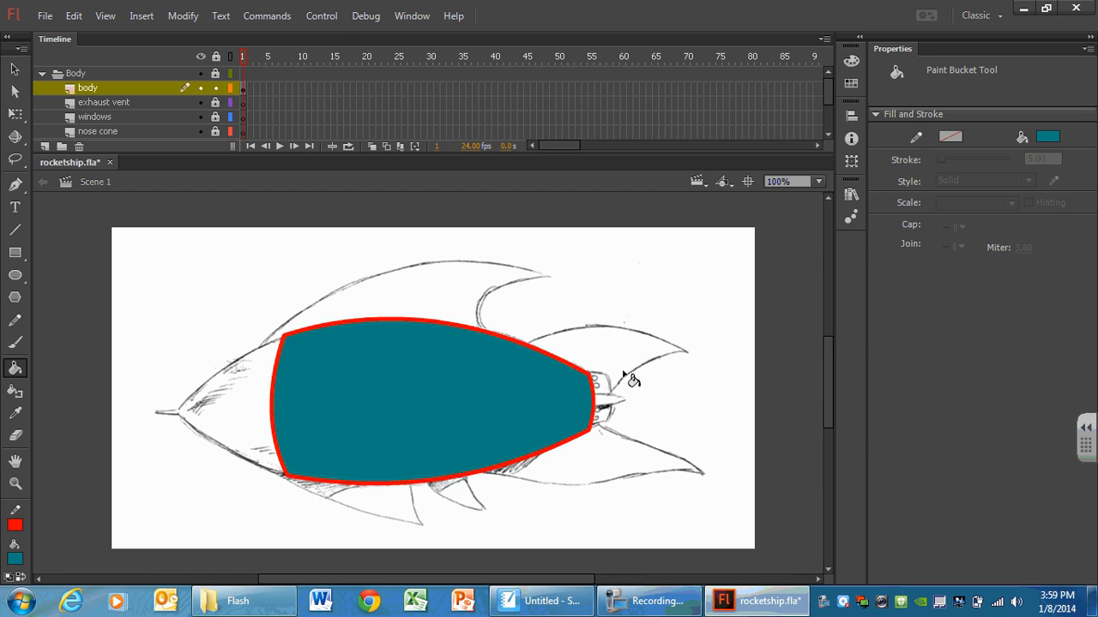
{"action": "left_click", "coordinate": [15, 68]}
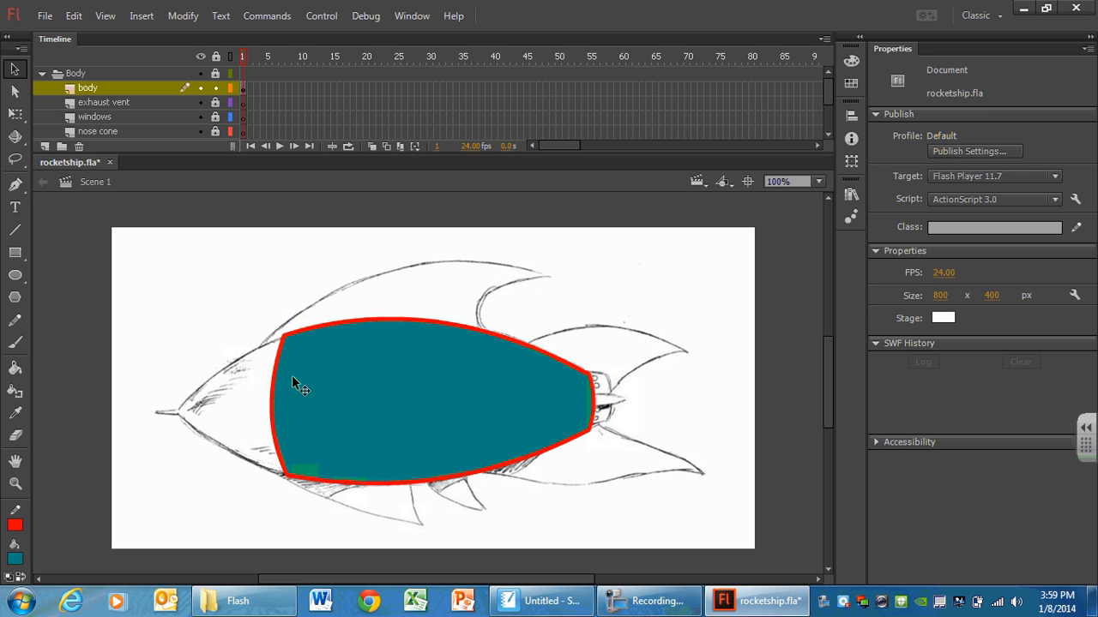
{"action": "left_click", "coordinate": [365, 395]}
{"action": "mouse_move", "coordinate": [343, 392]}
{"action": "left_mouse_down"}
{"action": "mouse_move", "coordinate": [635, 249]}
{"action": "mouse_move", "coordinate": [583, 535]}
{"action": "mouse_move", "coordinate": [656, 437]}
{"action": "mouse_move", "coordinate": [674, 247]}
{"action": "mouse_move", "coordinate": [665, 244]}
{"action": "left_mouse_up"}
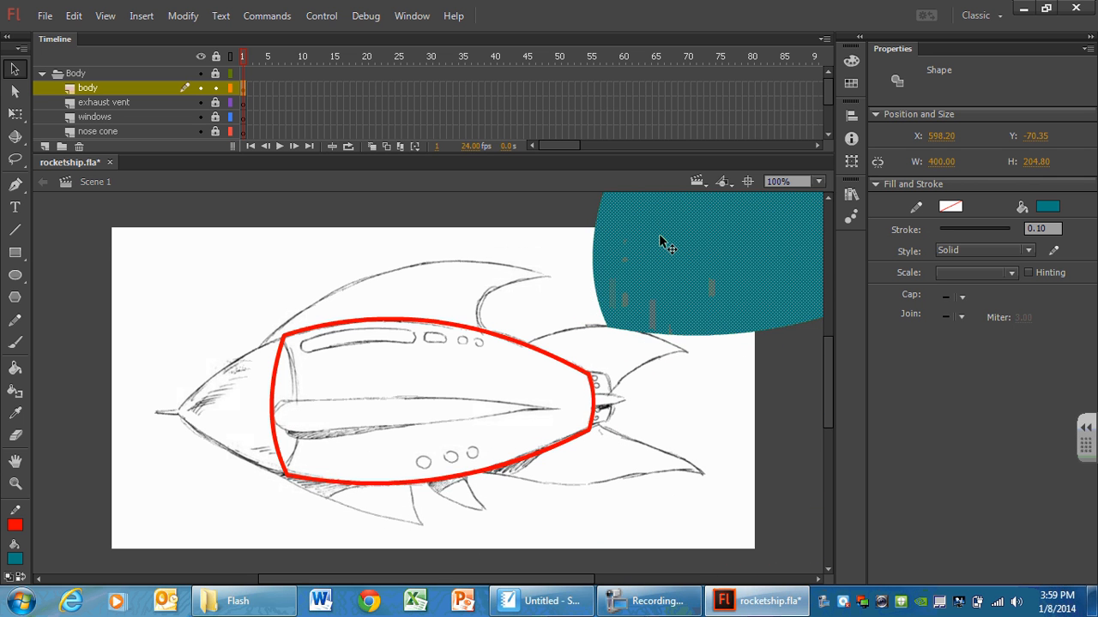
{"action": "key", "text": "ctrl+z"}
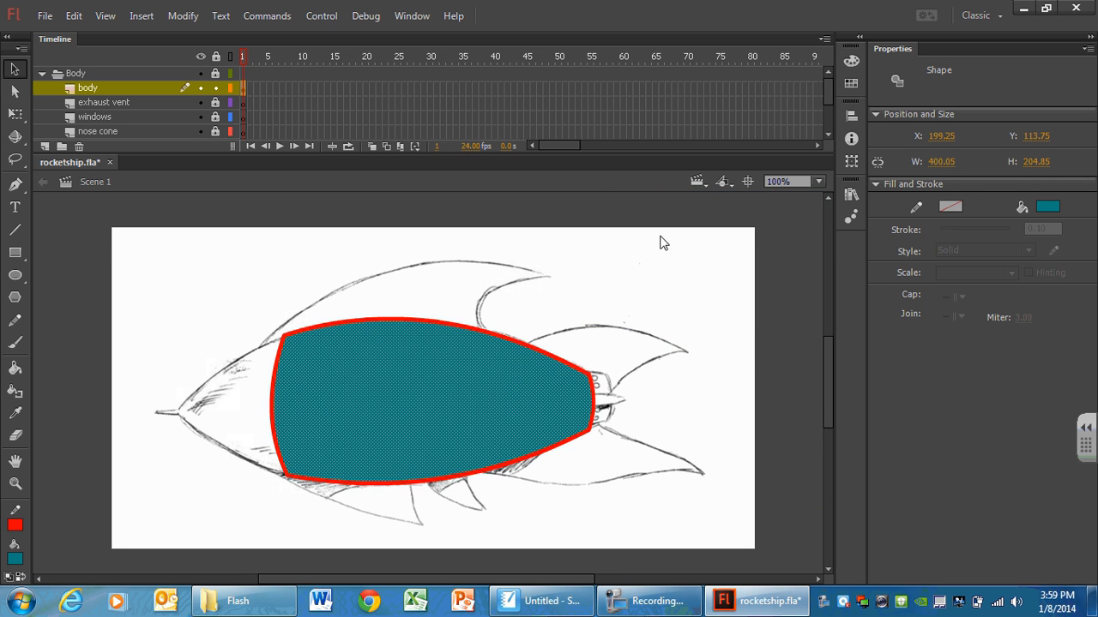
- Move only the body's upper red line away from the fill and undo the move
{"action": "left_click", "coordinate": [546, 311]}
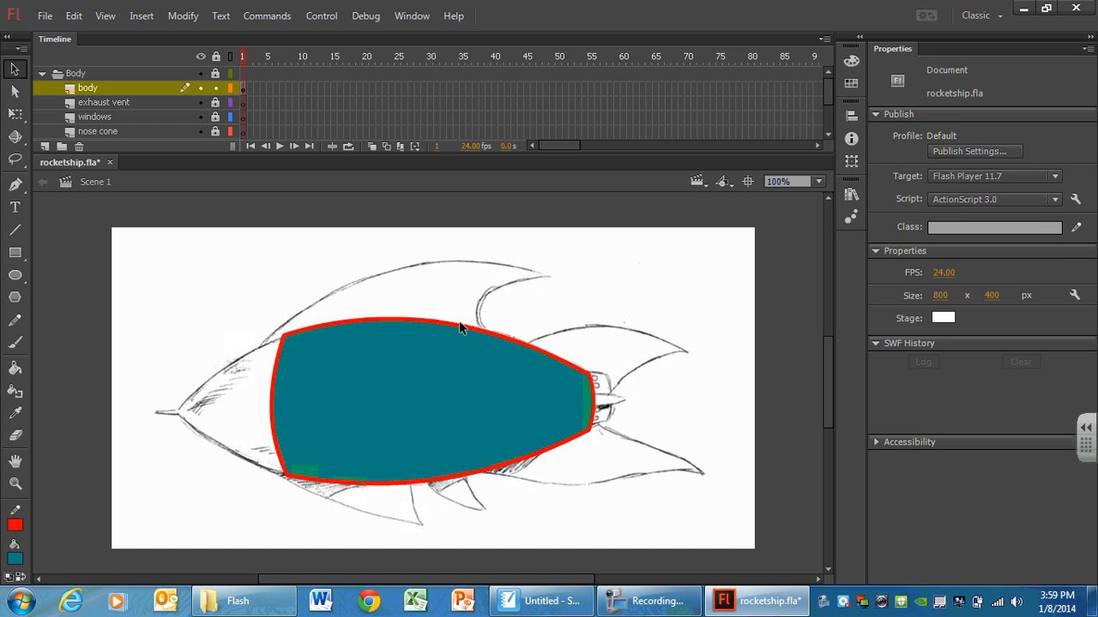
{"action": "left_click", "coordinate": [420, 323]}
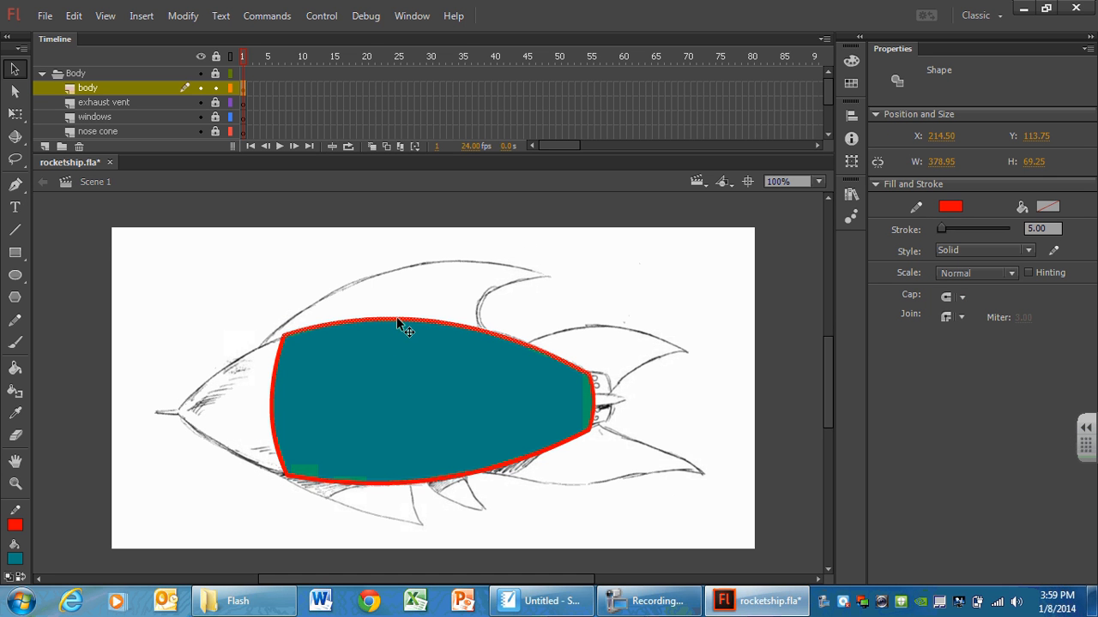
{"action": "left_click_drag", "start_coordinate": [397, 323], "coordinate": [526, 246]}
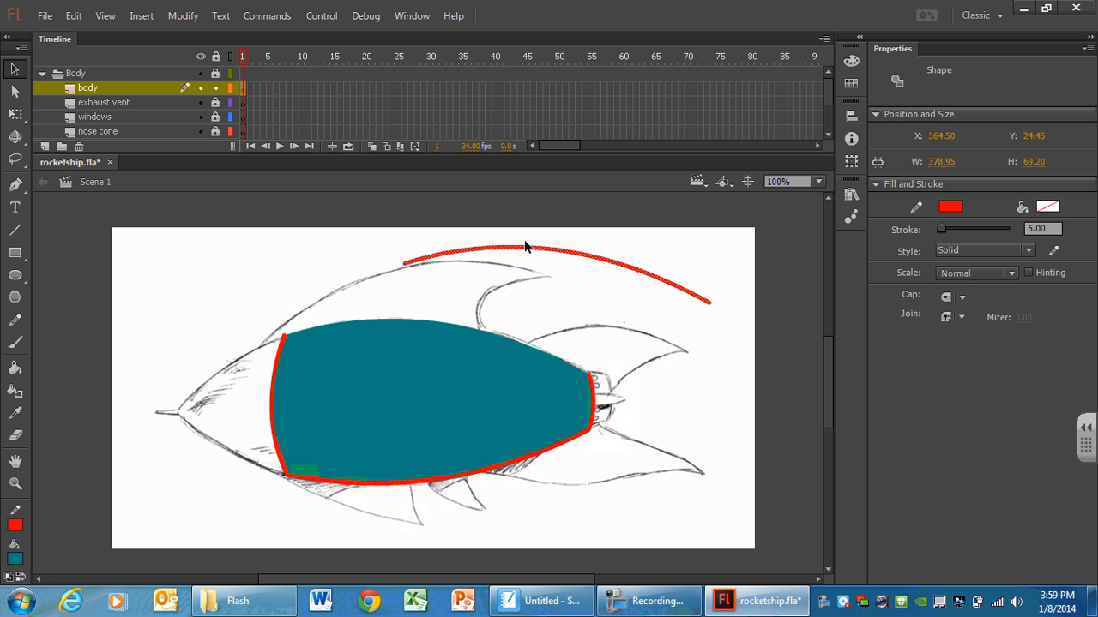
{"action": "key", "text": "ctrl+z"}
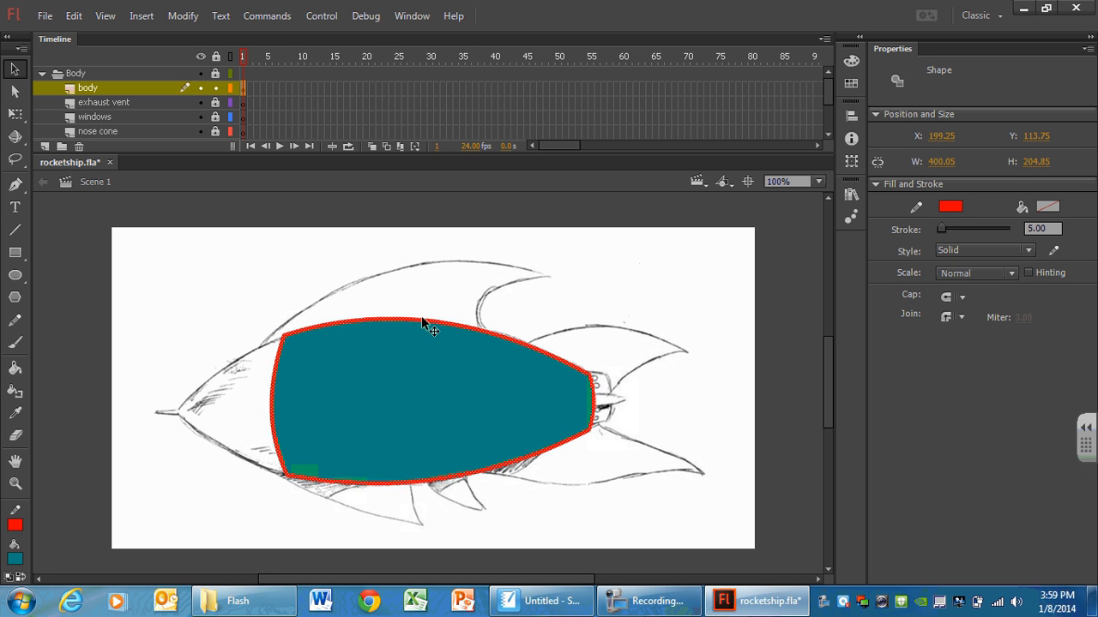
- Move the entire red outline away from the teal fill, undo the move and clear the selection
{"action": "left_click_drag", "start_coordinate": [422, 323], "coordinate": [616, 229]}
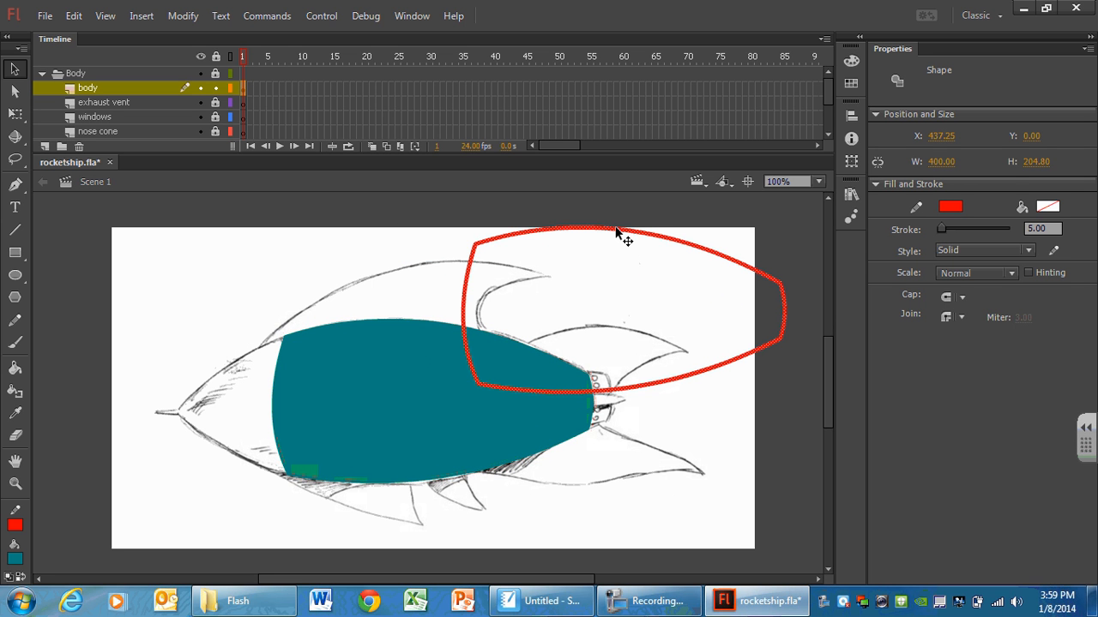
{"action": "key", "text": "ctrl+z"}
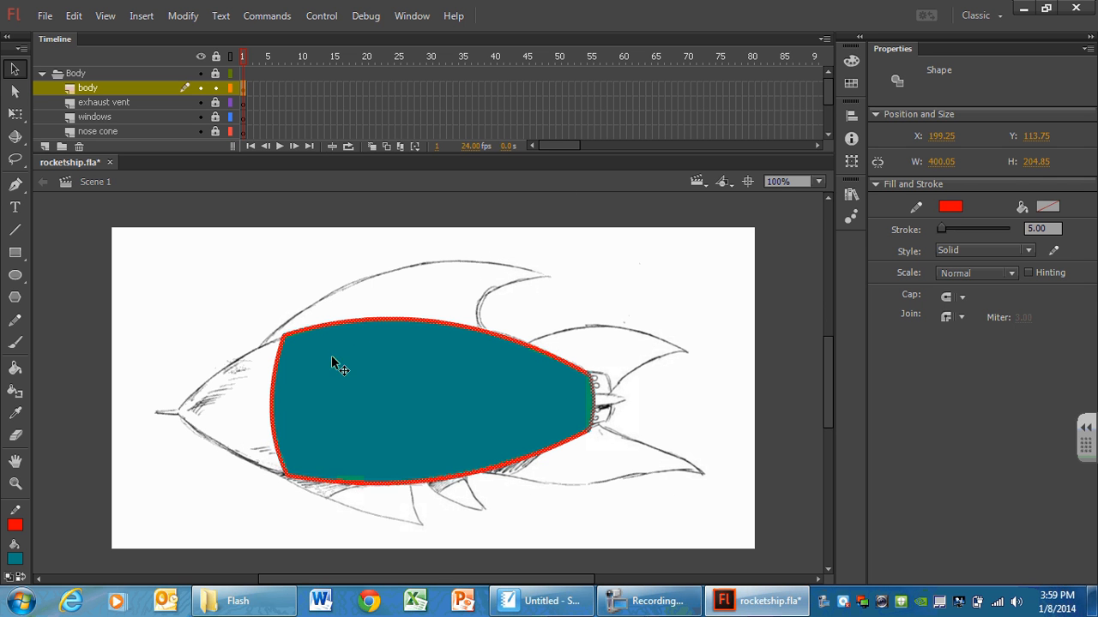
{"action": "left_click", "coordinate": [367, 406]}
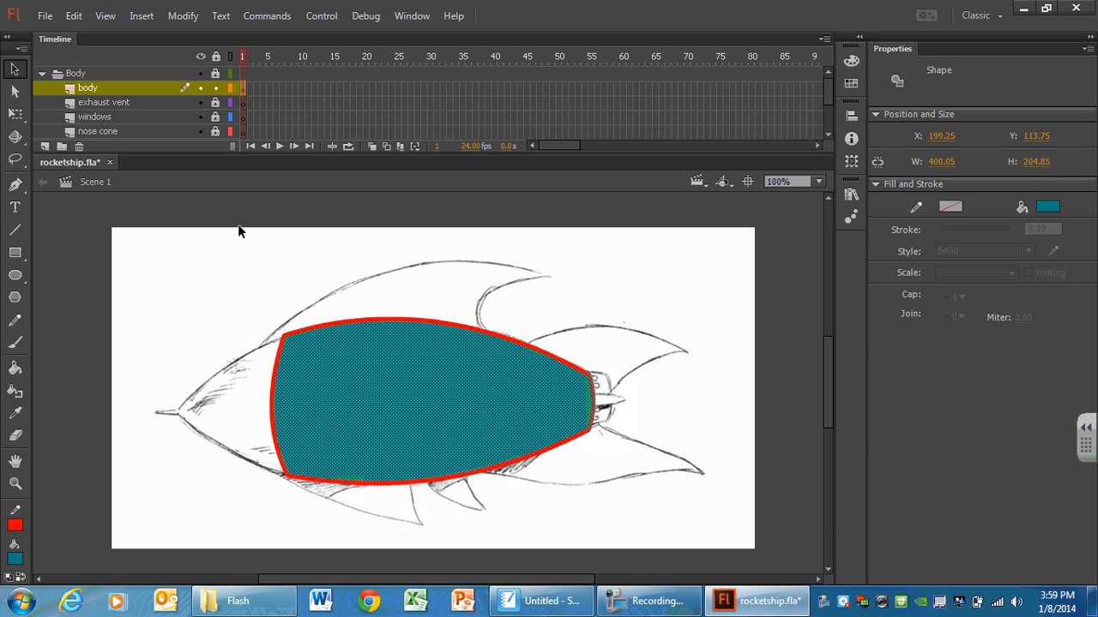
{"action": "left_click", "coordinate": [225, 265]}
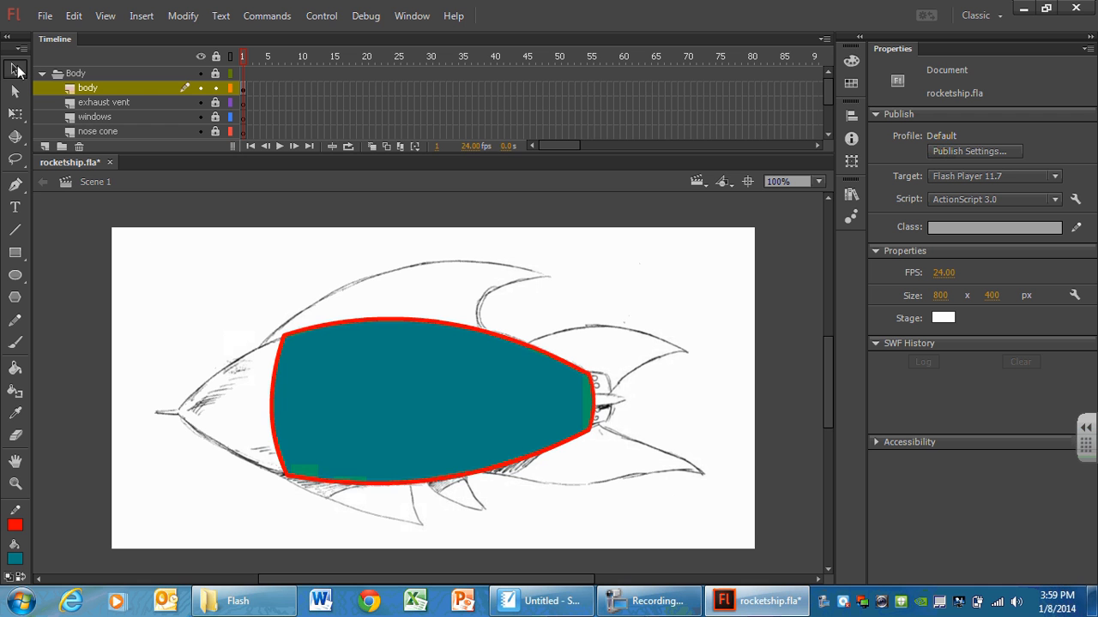
- Select the body's teal fill and red outline together, enlarge the view to 200% and clear the selection
{"action": "left_click_drag", "start_coordinate": [224, 262], "coordinate": [705, 544]}
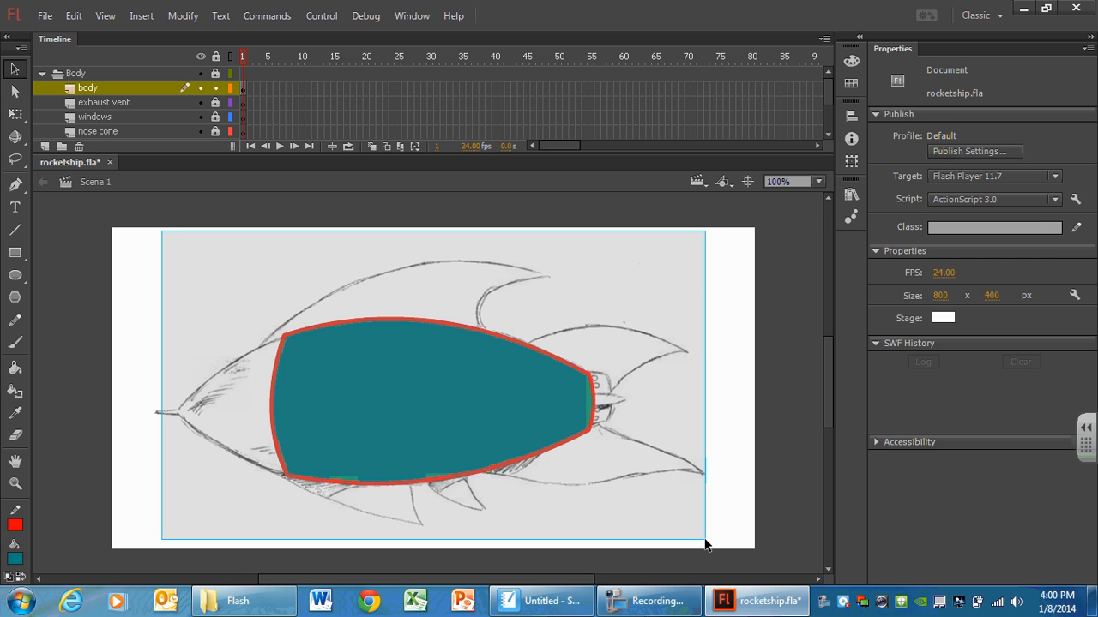
{"action": "left_click_drag", "start_coordinate": [705, 544], "coordinate": [705, 542]}
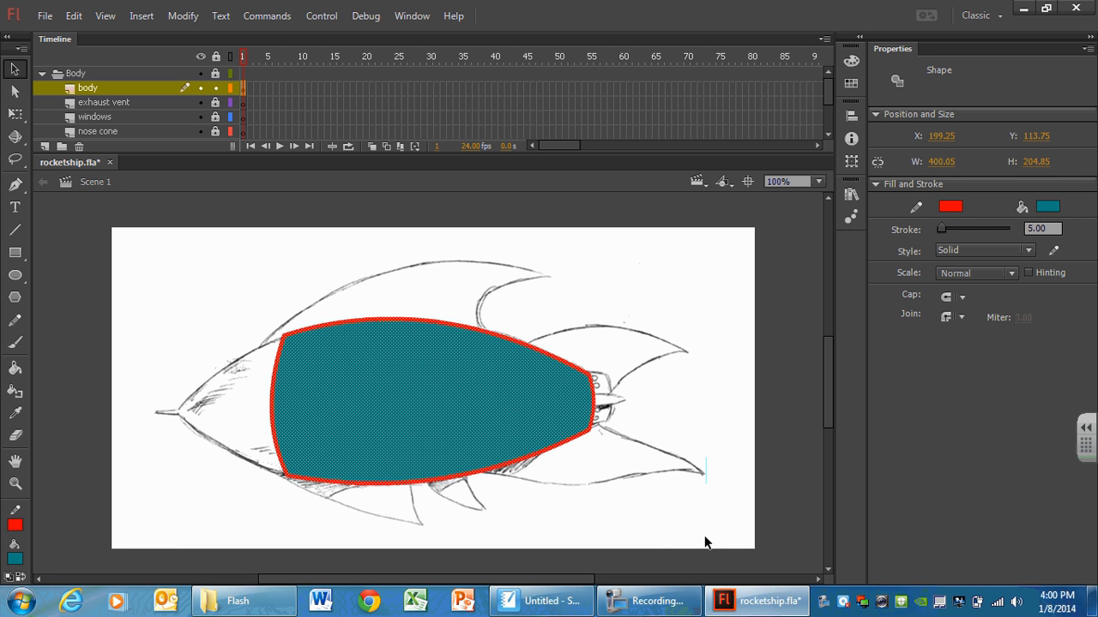
{"action": "key", "text": "ctrl+equal"}
{"action": "key", "text": "ctrl+equal"}
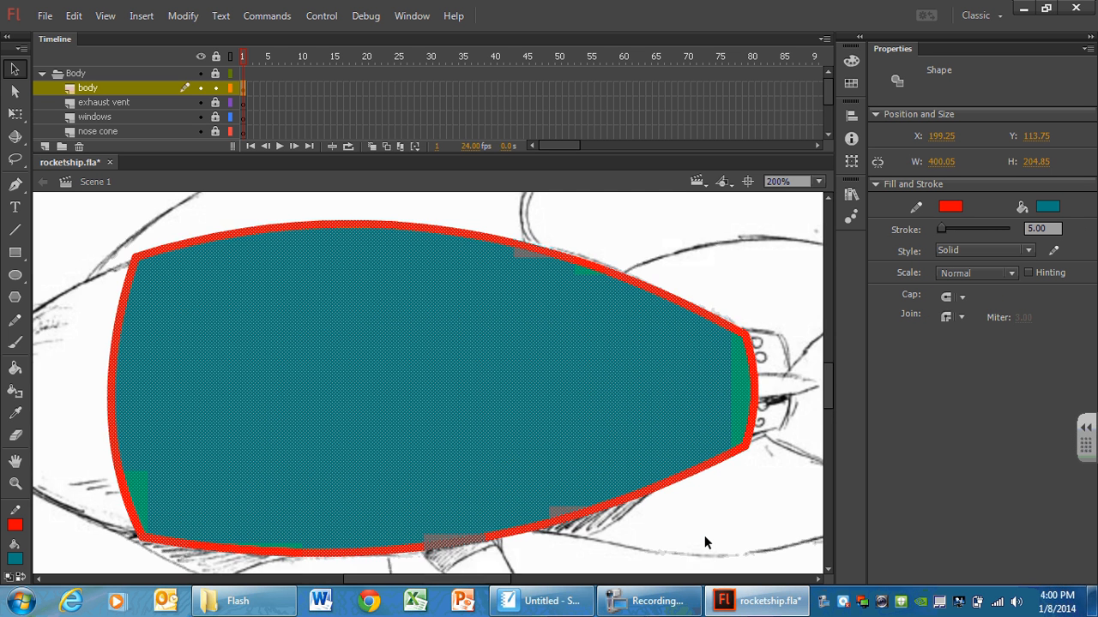
{"action": "key", "text": "ctrl+minus"}
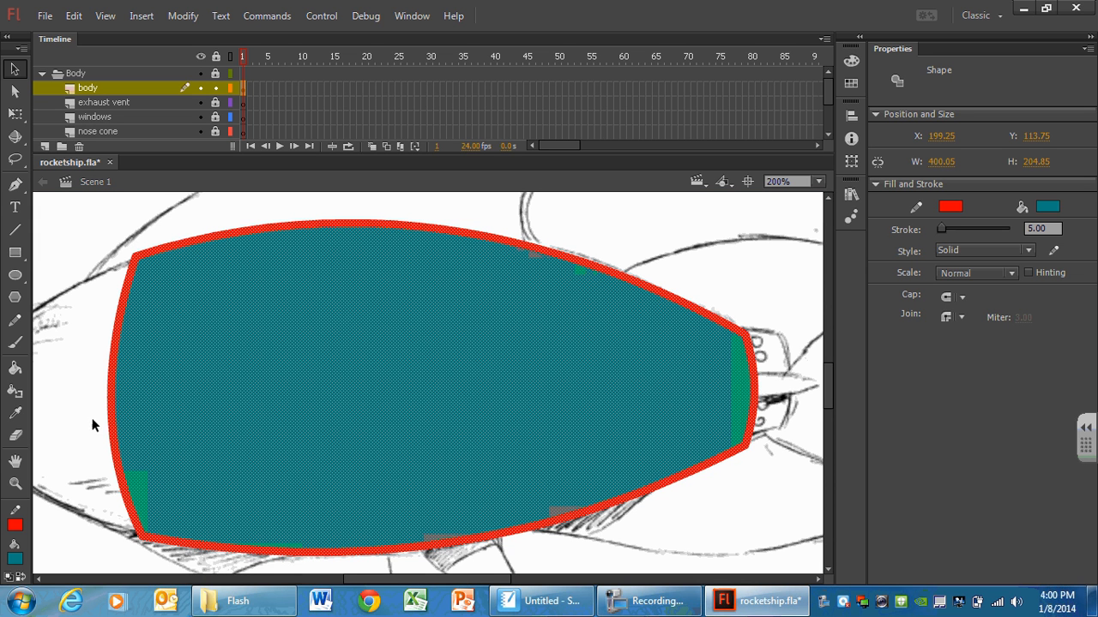
{"action": "left_click", "coordinate": [677, 257]}
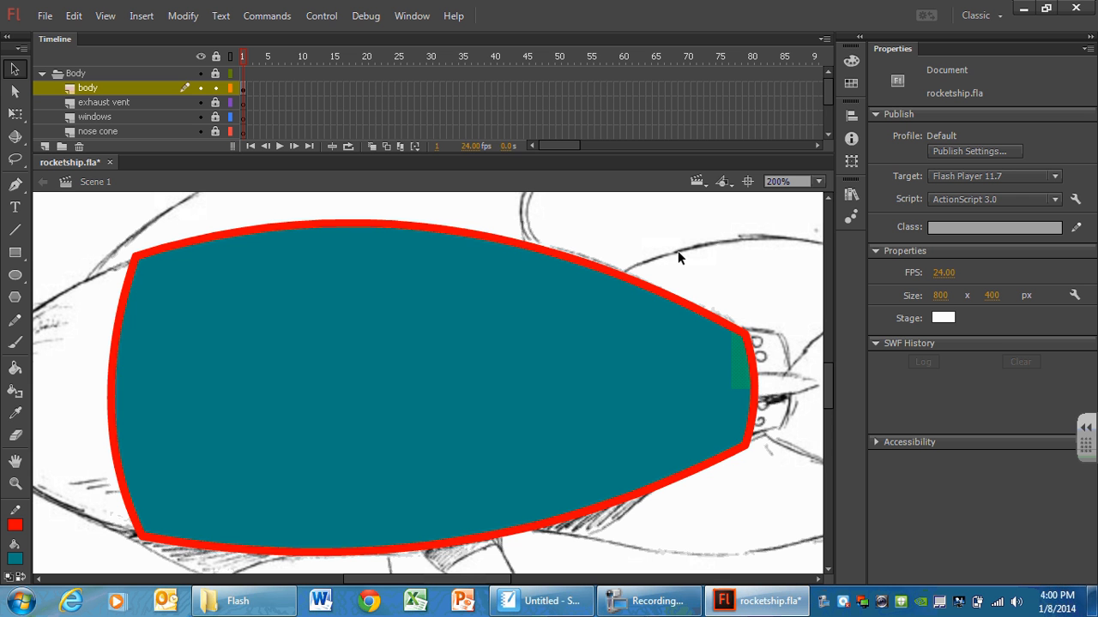
- Select the body's fill and outline together, move them toward the exhaust vent and undo the move
{"action": "left_click_drag", "start_coordinate": [77, 218], "coordinate": [822, 573]}
{"action": "left_click_drag", "start_coordinate": [396, 384], "coordinate": [469, 383]}
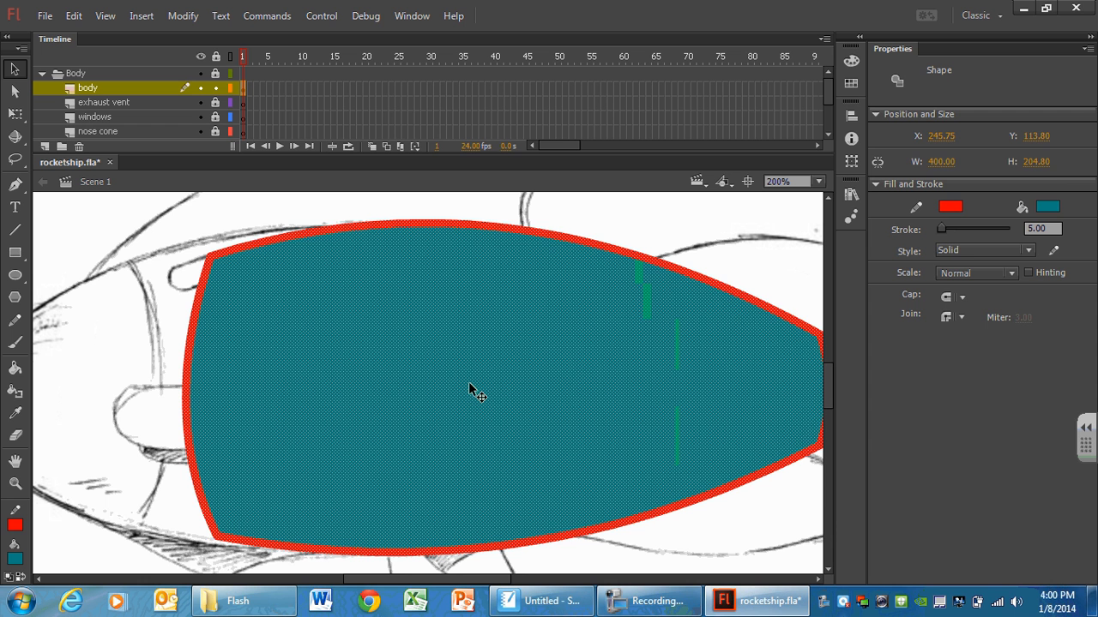
{"action": "key", "text": "ctrl+z"}
- Clear the selection and delete only the body's teal fill, keeping the red outline
{"action": "left_click", "coordinate": [161, 213]}
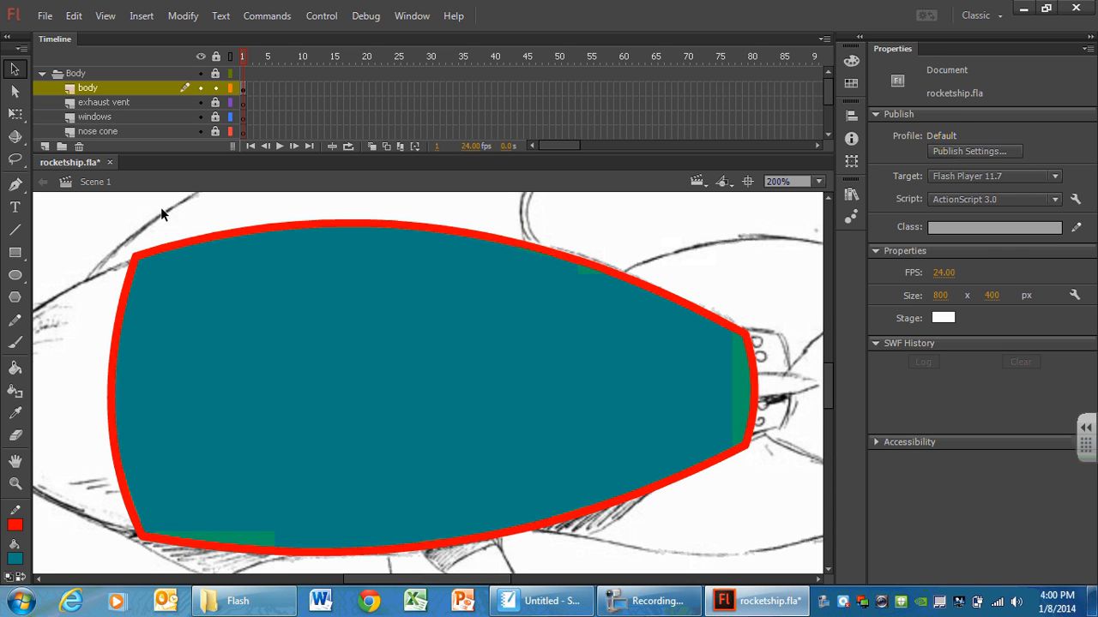
{"action": "left_click", "coordinate": [353, 333]}
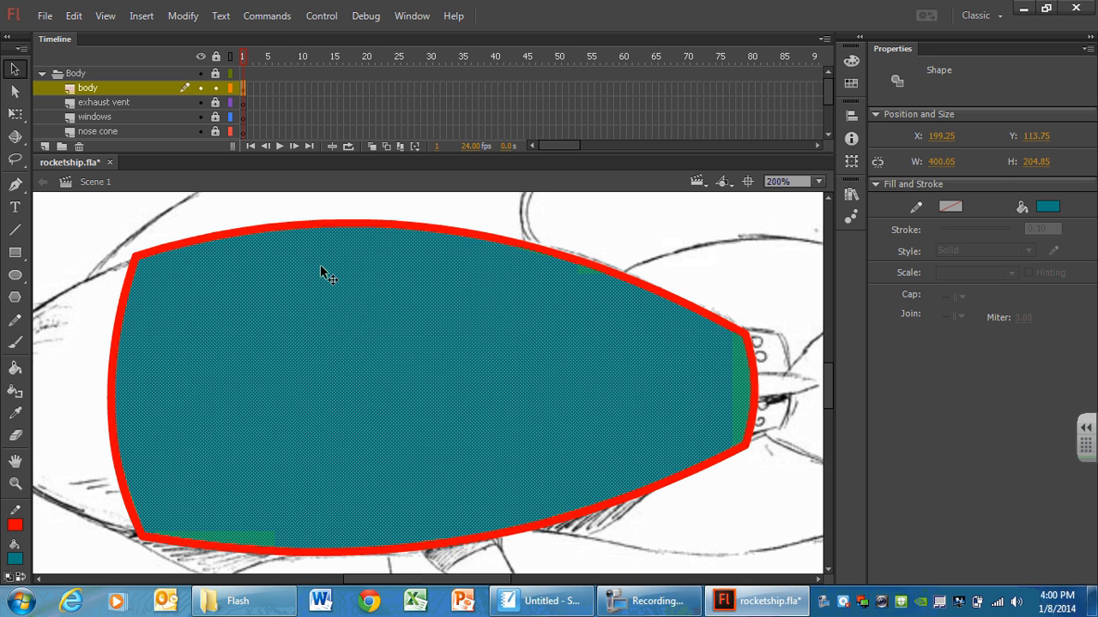
{"action": "key", "text": "Delete"}
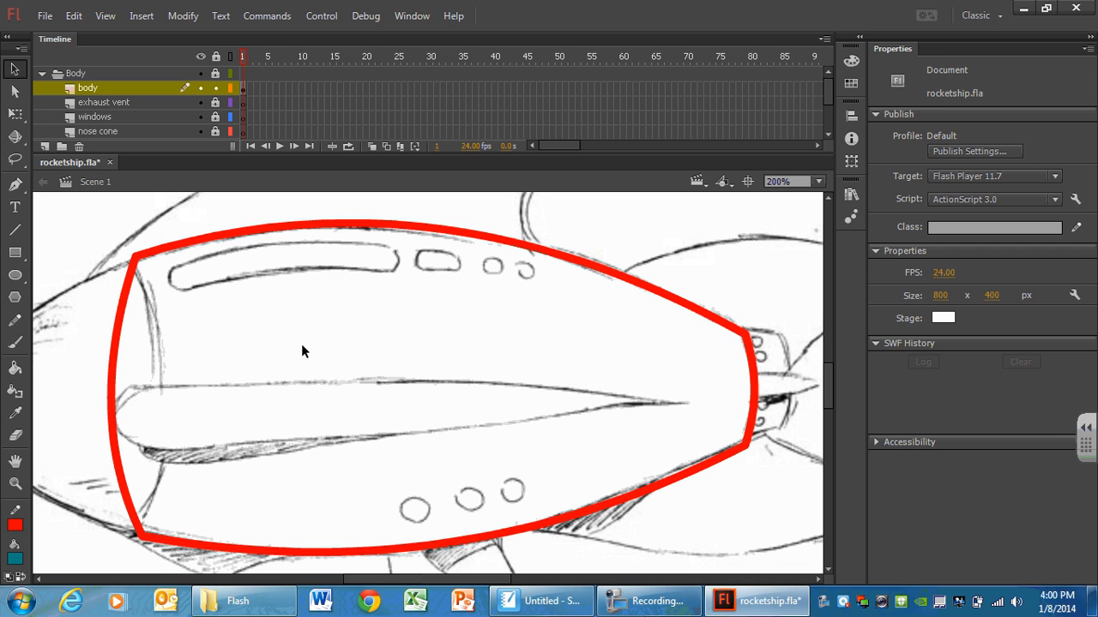